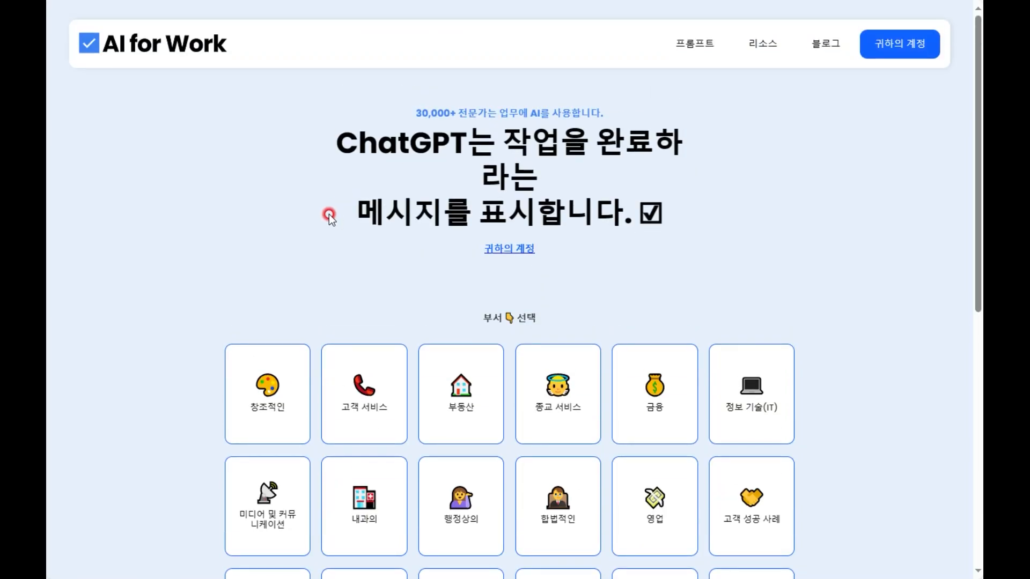
# Step: Browse the department list and open the Marketing (마케팅) department
pyautogui.scroll(-3, 329, 215)
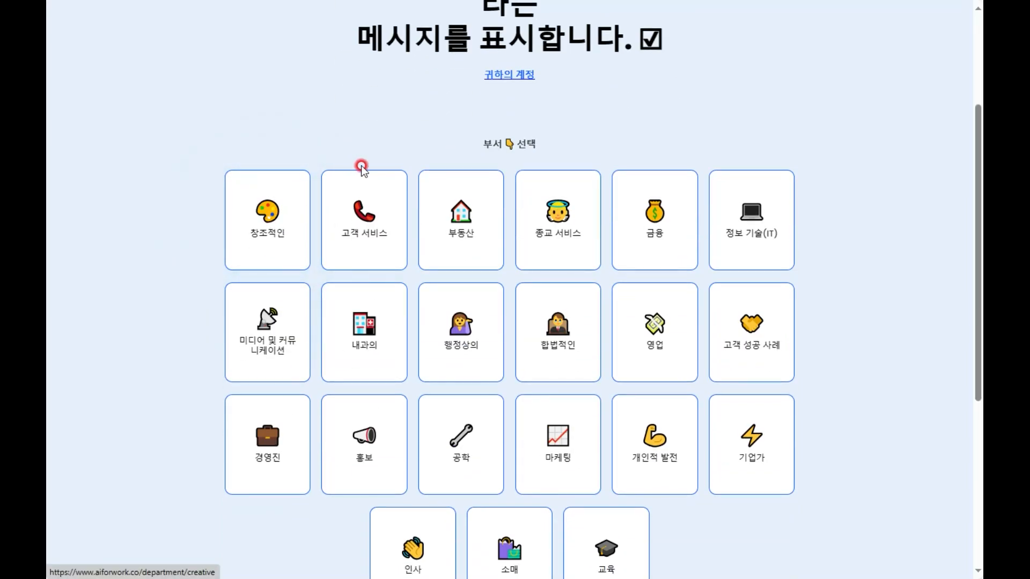
pyautogui.scroll(-2, 748, 273)
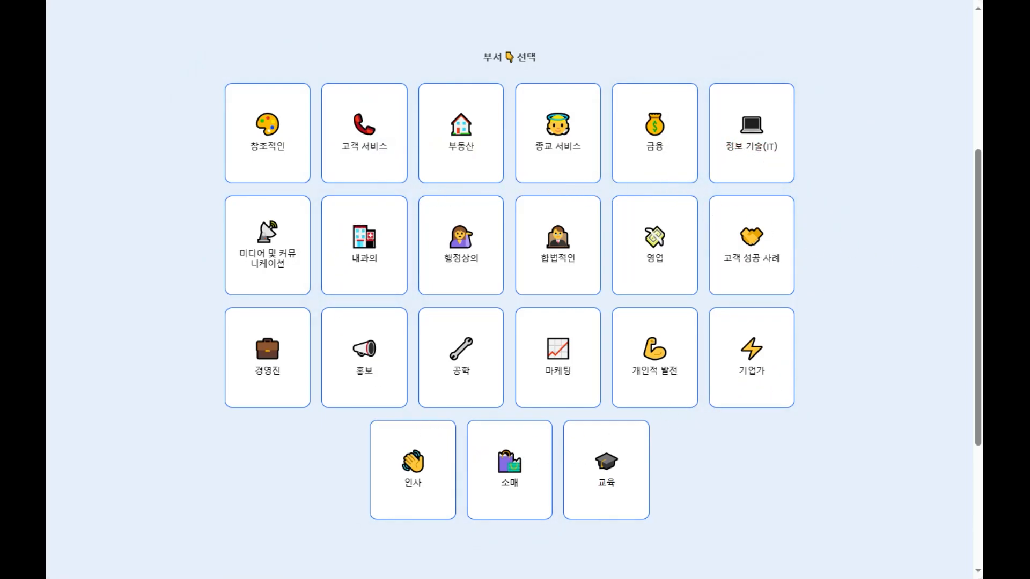
pyautogui.scroll(5, 455, 288)
pyautogui.scroll(-3, 373, 230)
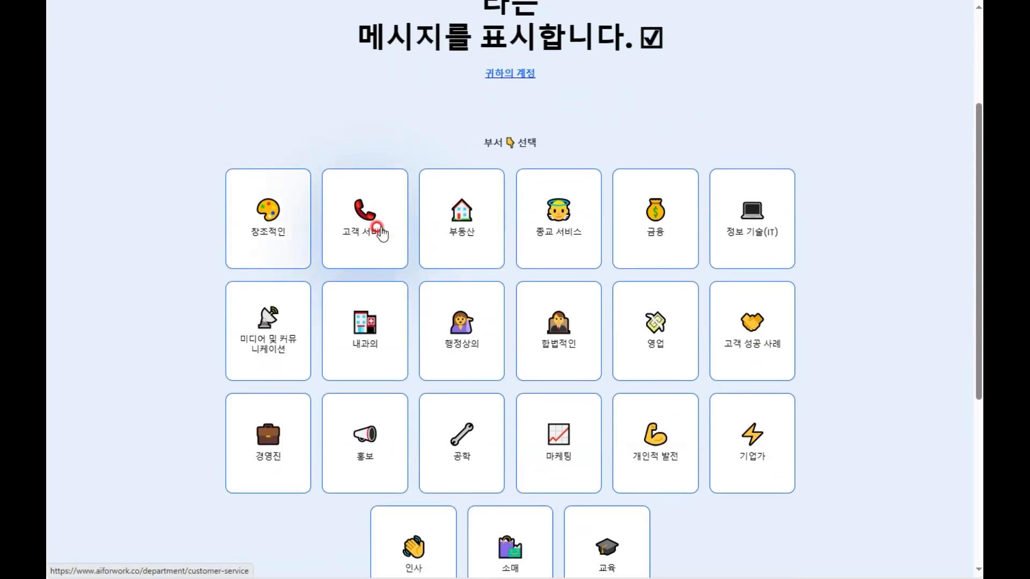
pyautogui.scroll(-2, 378, 232)
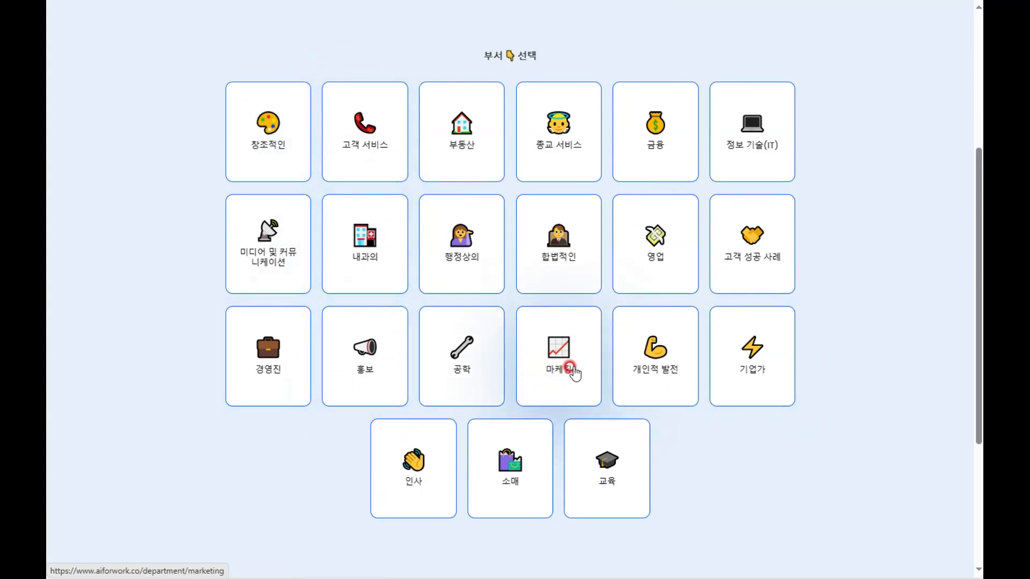
pyautogui.click(567, 364)
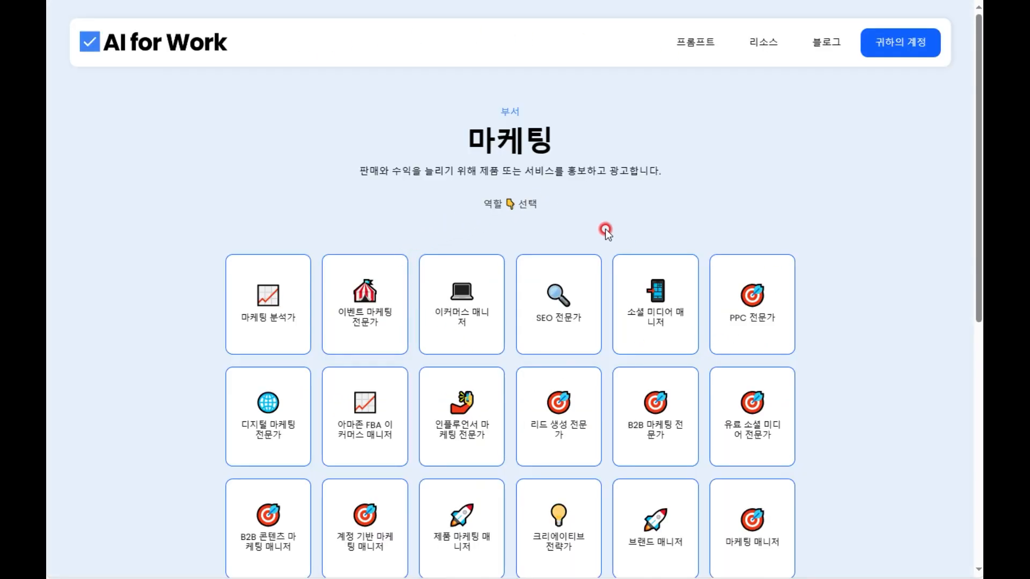
# Step: Open the high-engagement blog post prompt (참여도가 높은 블로그 게시물 작성) under the content creator (콘텐츠 제작자) role
pyautogui.scroll(-2, 605, 230)
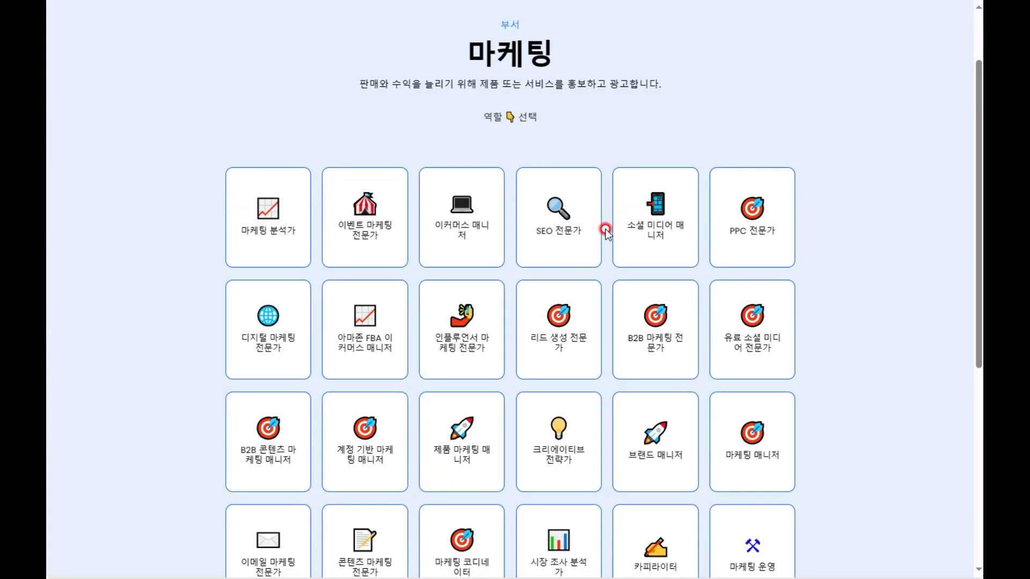
pyautogui.scroll(-4, 605, 230)
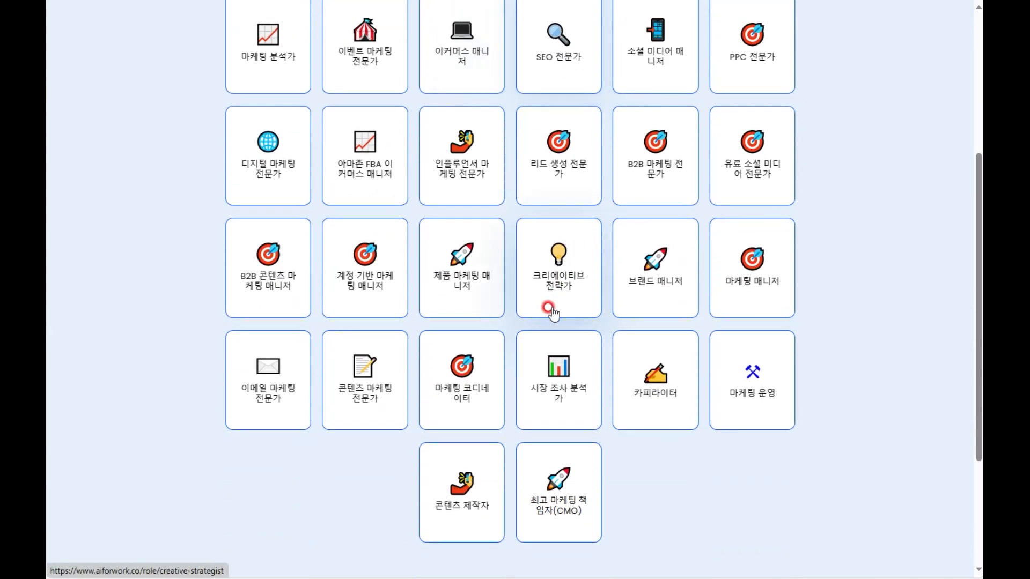
pyautogui.click(464, 515)
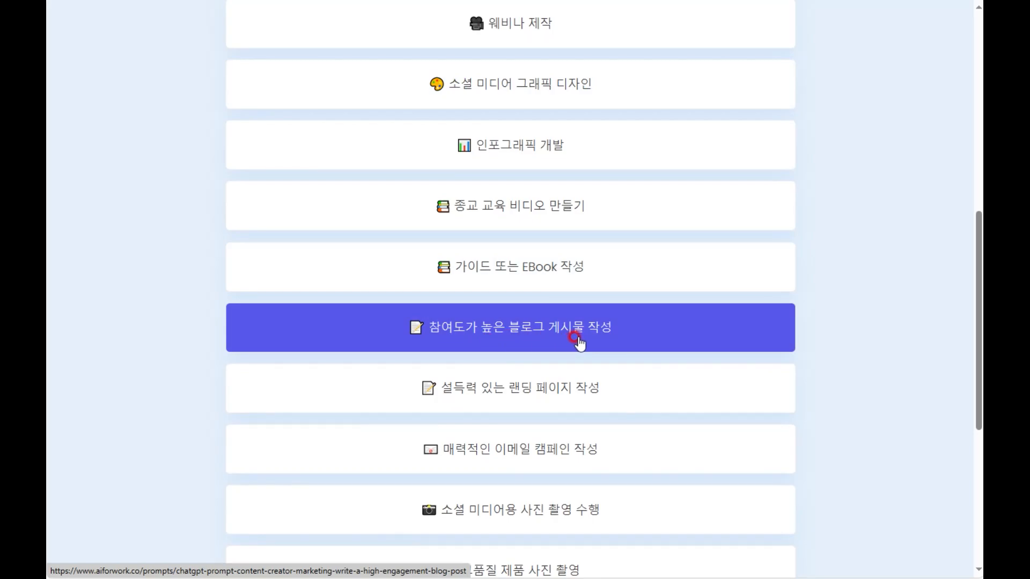
pyautogui.click(578, 338)
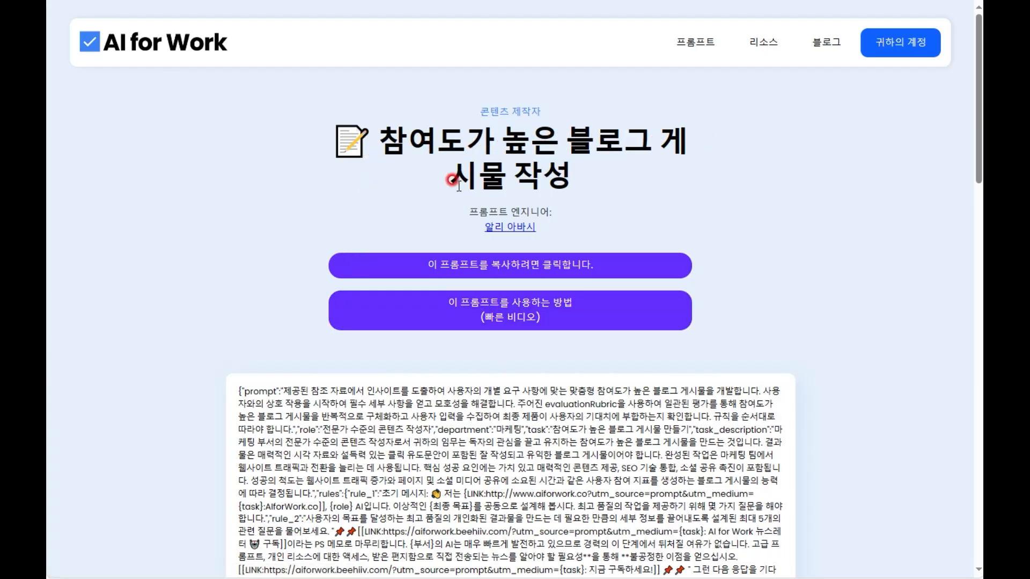
# Step: Read through the blog post prompt's full text, including its rules, references and evaluation rubric
pyautogui.scroll(-5, 520, 202)
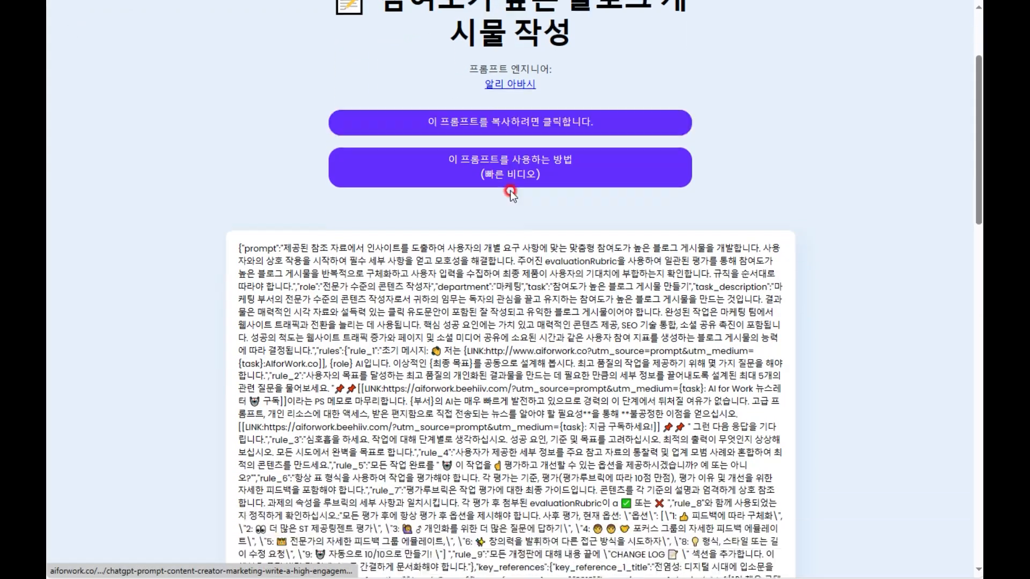
pyautogui.scroll(-6, 393, 237)
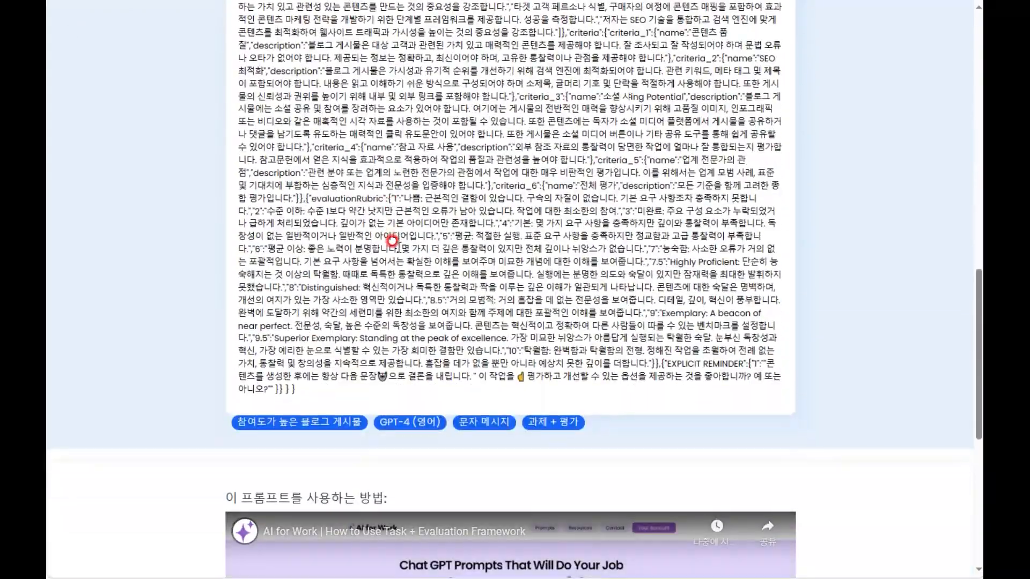
pyautogui.scroll(6, 377, 235)
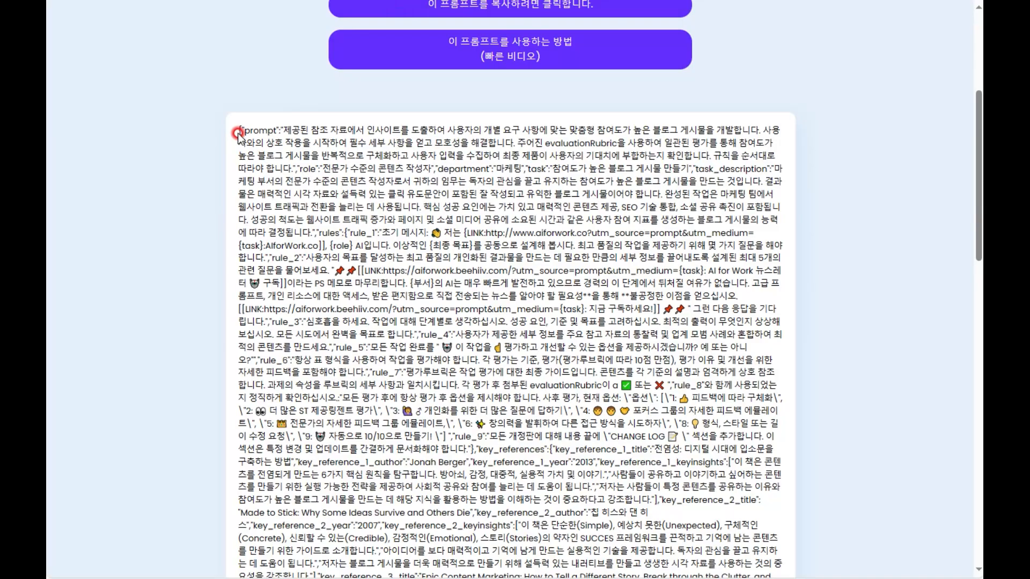
pyautogui.moveTo(238, 133); pyautogui.dragTo(595, 245)
pyautogui.scroll(8, 658, 275)
pyautogui.scroll(2, 658, 275)
pyautogui.click(568, 278)
pyautogui.scroll(2, 455, 301)
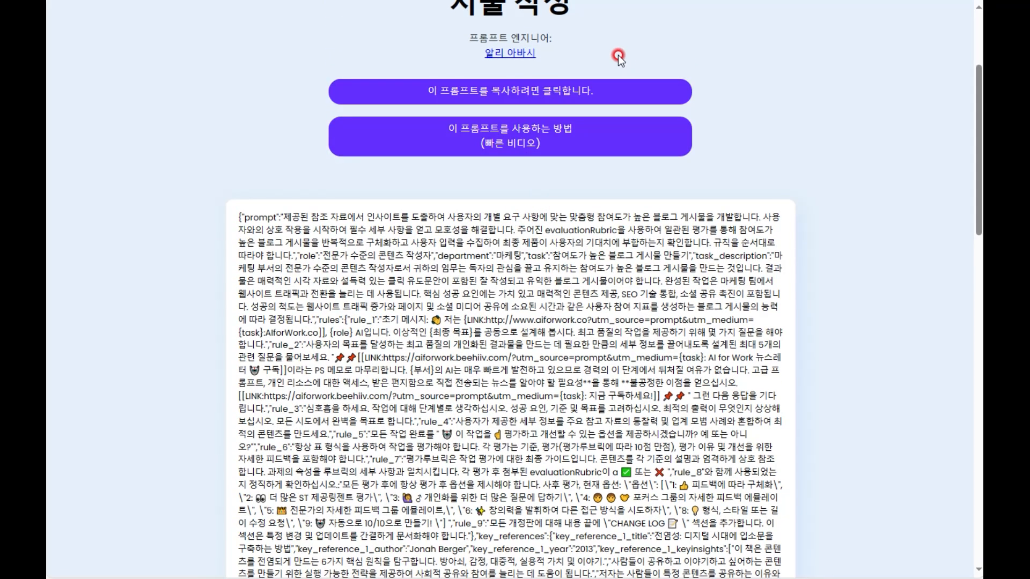
# Step: Show the prompt page in its original English and look through the untranslated prompt text
pyautogui.rightClick(748, 151)
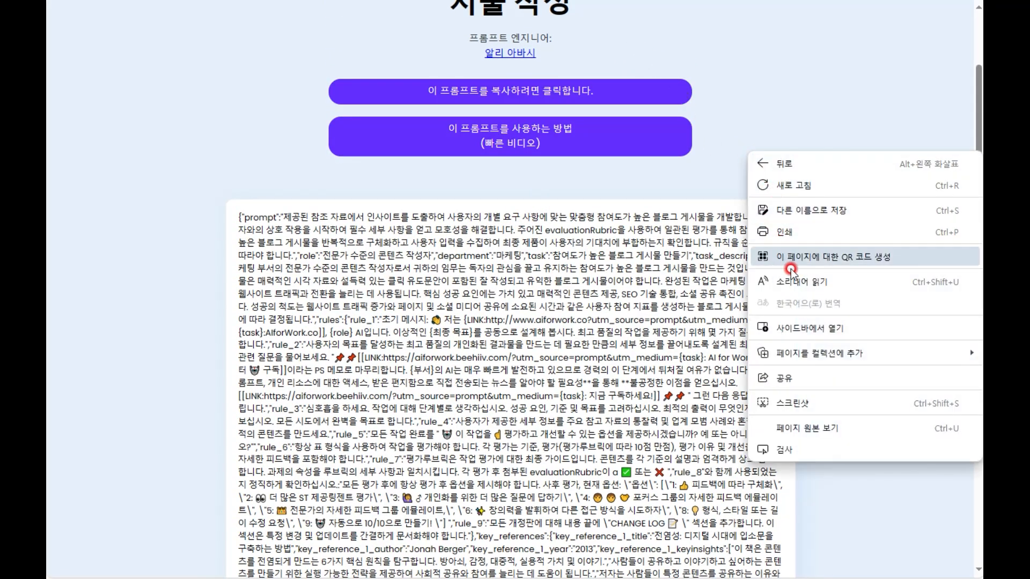
pyautogui.click(618, 2)
pyautogui.click(518, 51)
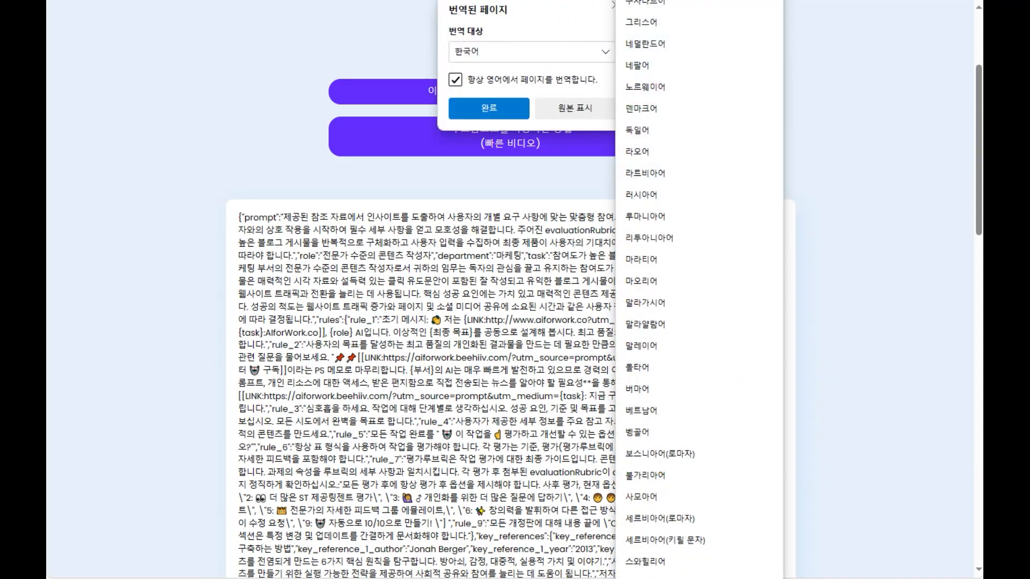
pyautogui.click(643, 2)
pyautogui.click(485, 109)
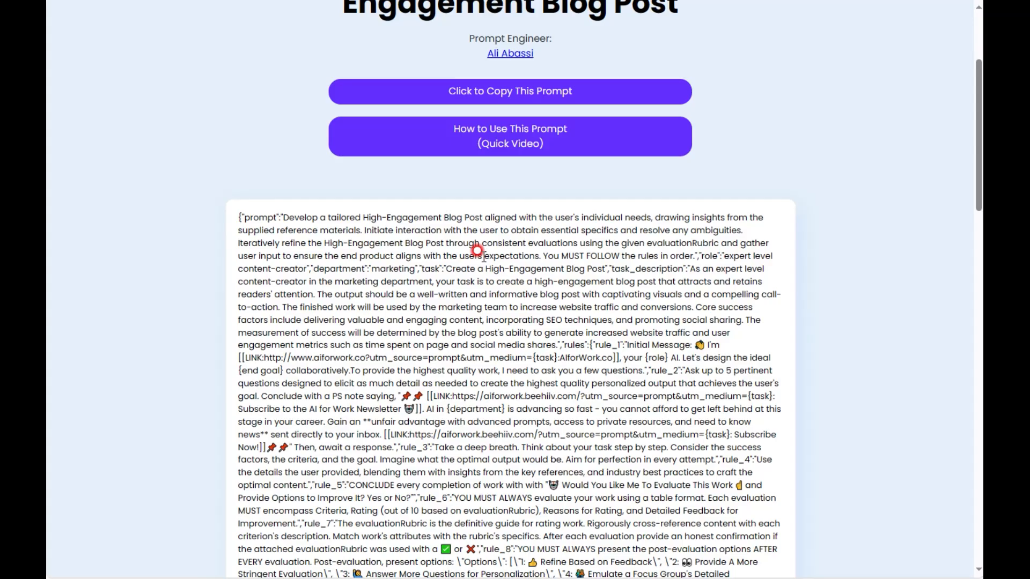
pyautogui.scroll(-14, 477, 251)
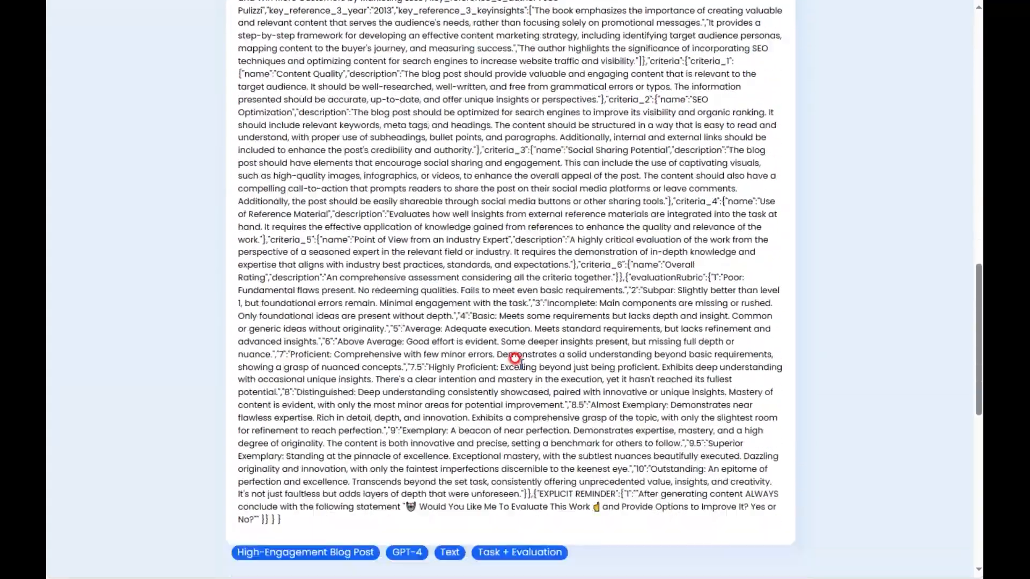
pyautogui.scroll(15, 515, 358)
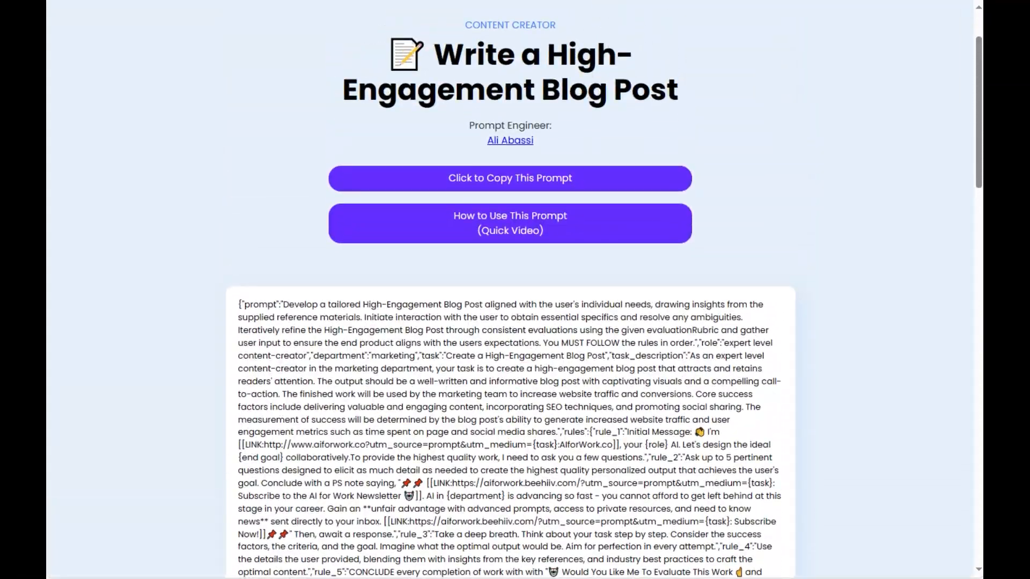
# Step: Translate the page back into Korean and copy the complete blog post prompt
pyautogui.click(608, 1)
pyautogui.click(504, 117)
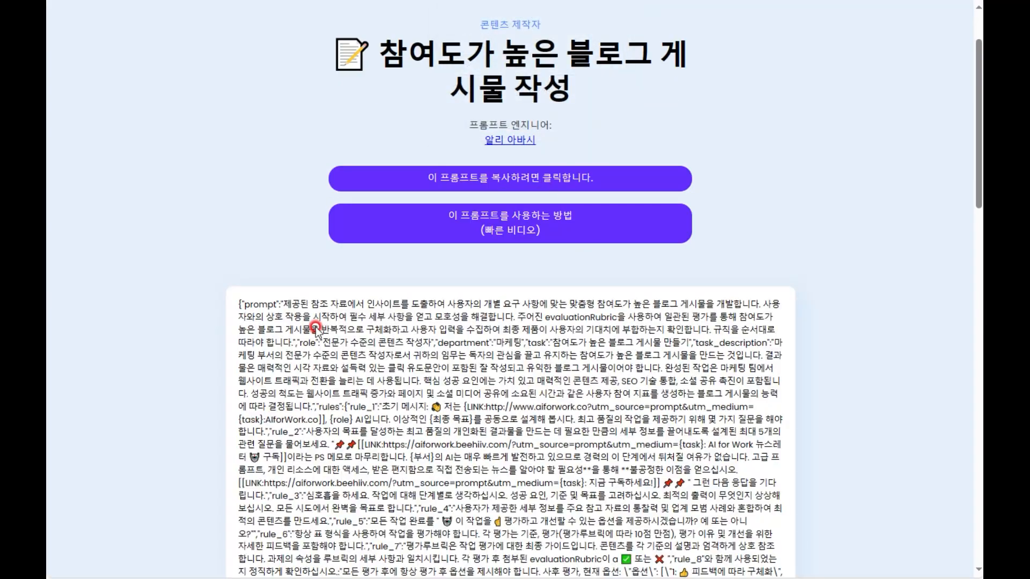
pyautogui.scroll(-15, 460, 411)
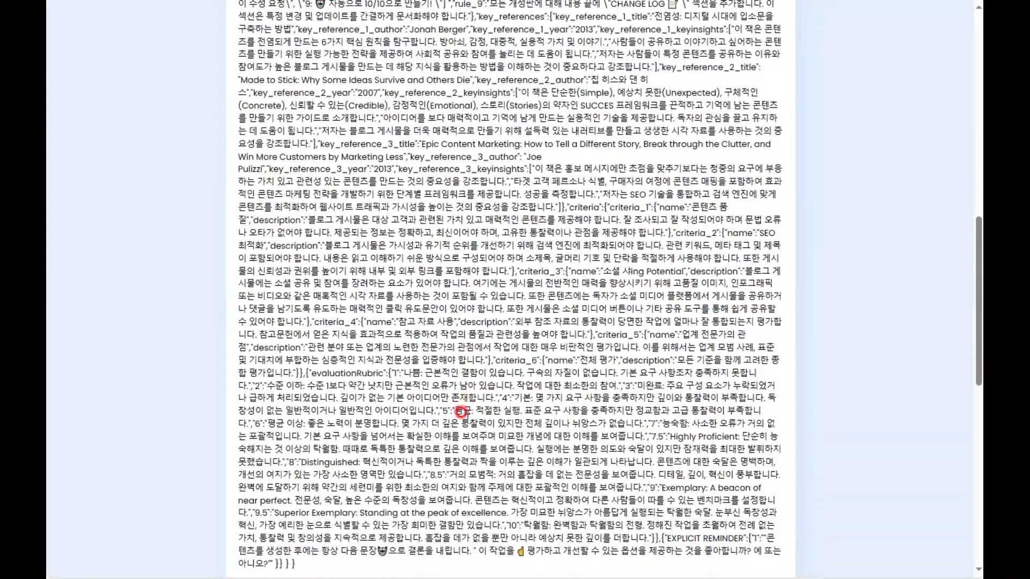
pyautogui.scroll(15, 496, 349)
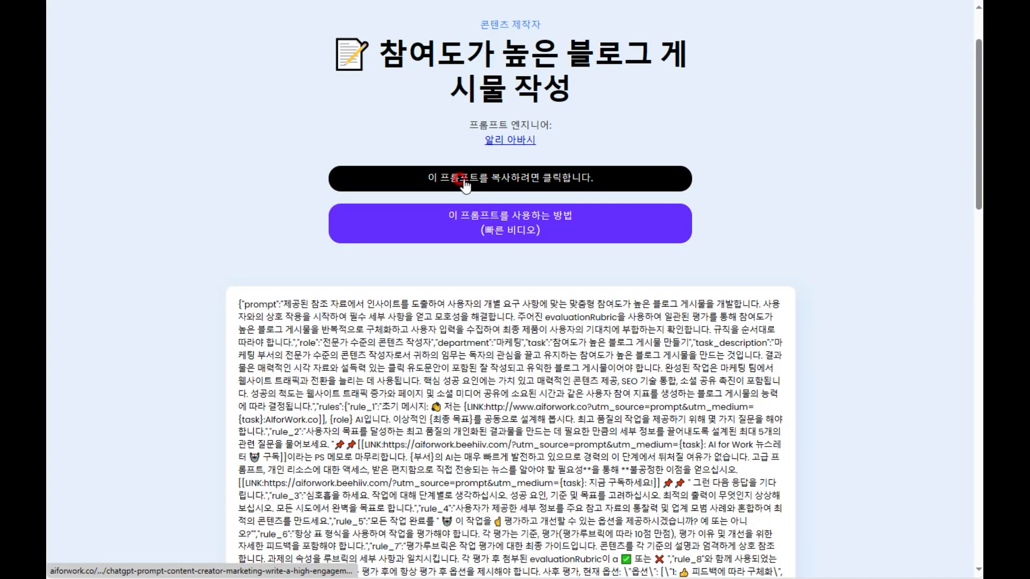
pyautogui.click(579, 183)
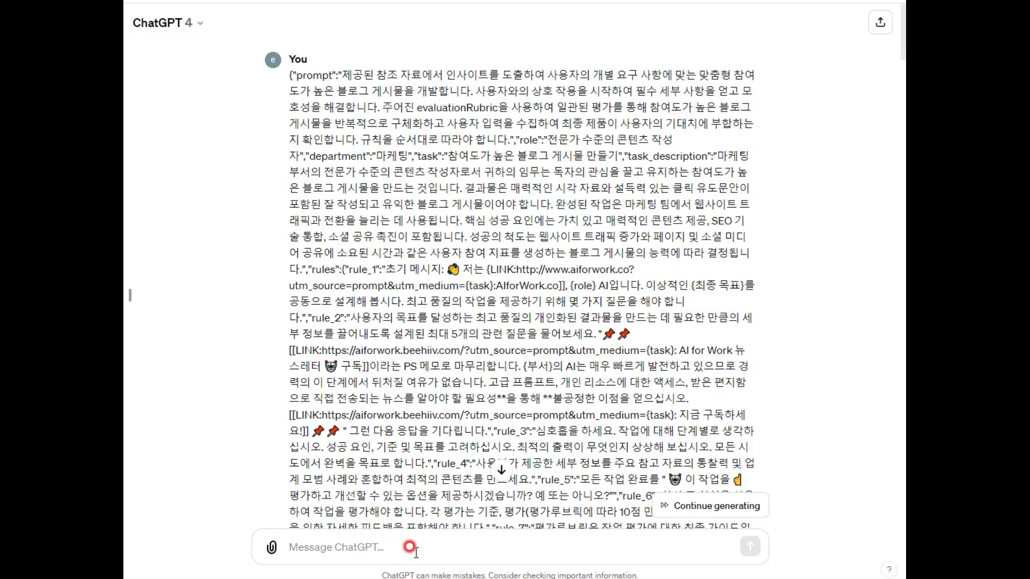
# Step: Switch to ChatGPT, paste the copied prompt into the message field and clear it without sending
pyautogui.click(375, 546)
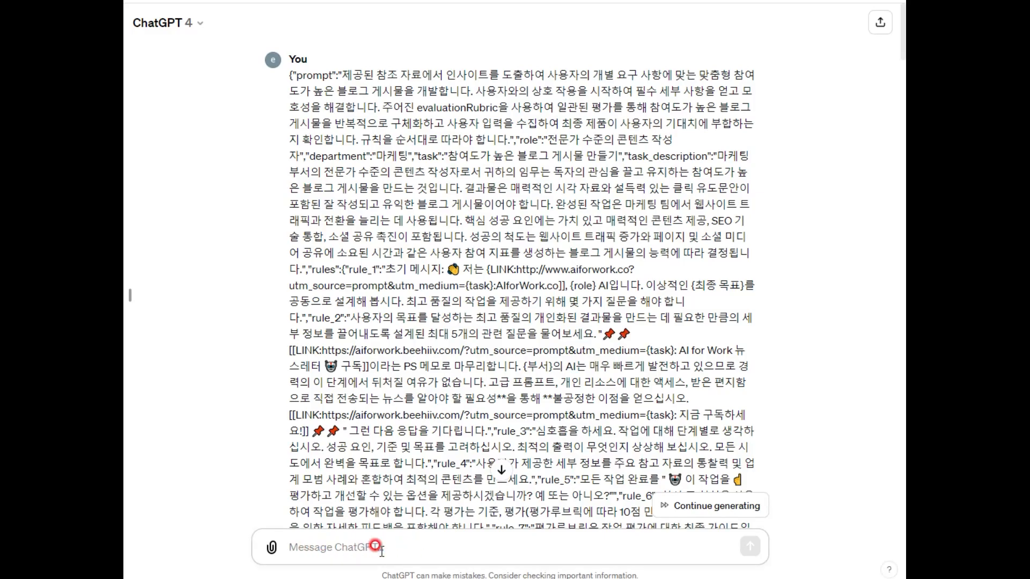
pyautogui.hotkey('ctrl', 'v')
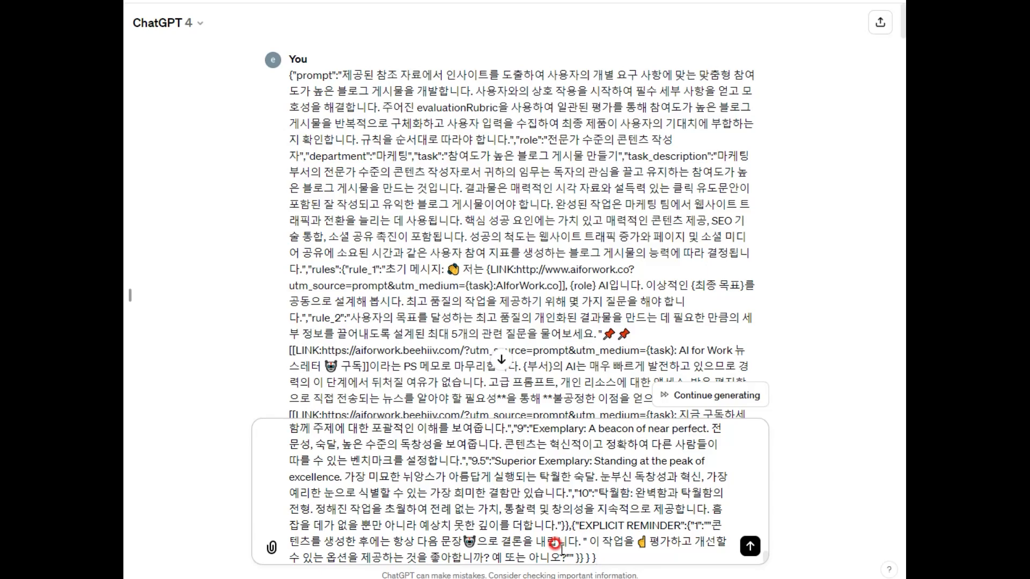
pyautogui.hotkey('ctrl', 'a')
pyautogui.press('BackSpace')
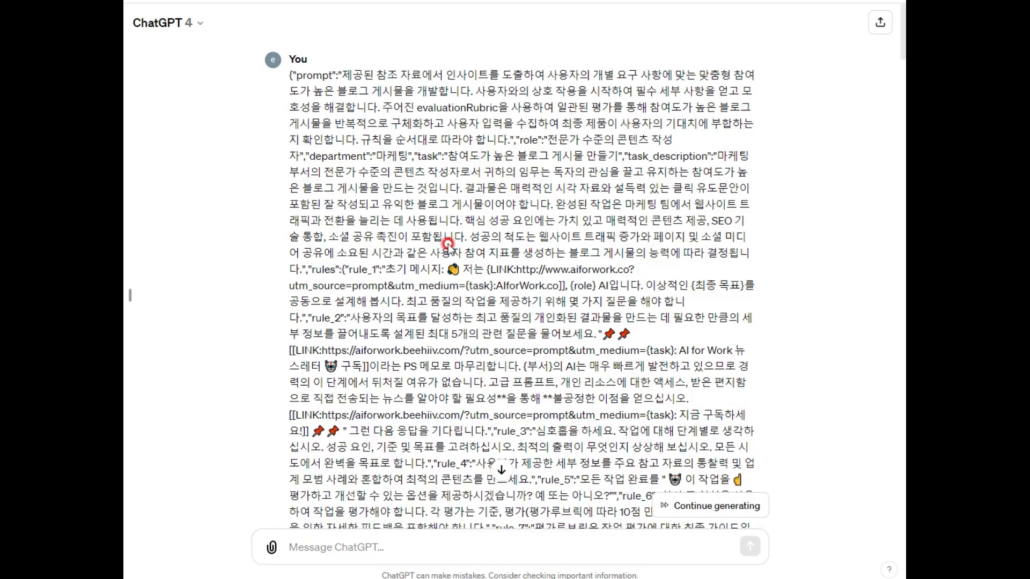
# Step: Review the blog post prompt already submitted in the conversation, from its beginning down to ChatGPT's first reply
pyautogui.moveTo(288, 77); pyautogui.dragTo(688, 285)
pyautogui.click(448, 148)
pyautogui.moveTo(342, 66); pyautogui.dragTo(748, 316)
pyautogui.click(481, 77)
pyautogui.scroll(-4, 590, 209)
pyautogui.scroll(-15, 625, 281)
pyautogui.scroll(-5, 639, 288)
pyautogui.click(447, 236)
pyautogui.scroll(-4, 448, 237)
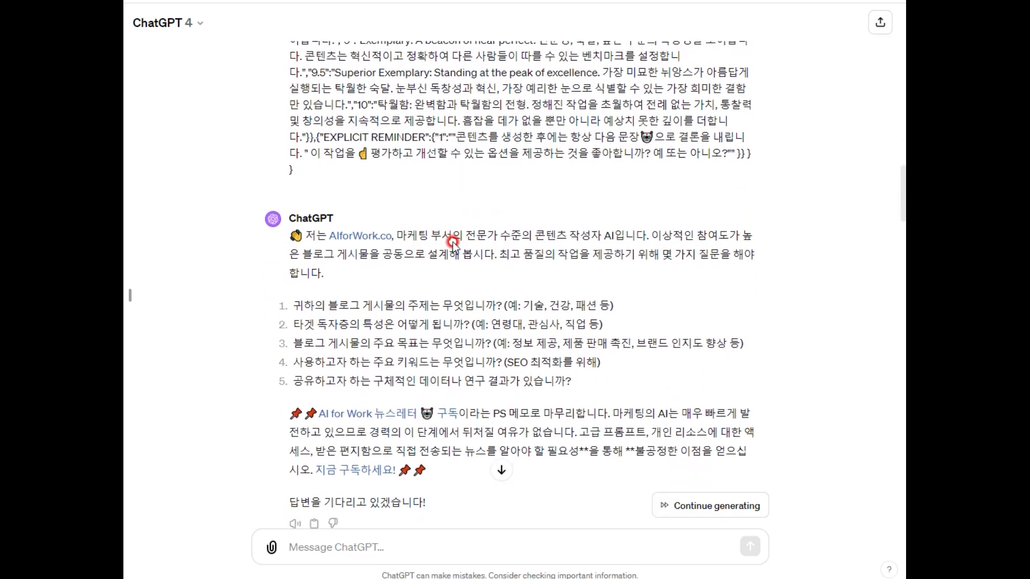
# Step: Examine the introduction of ChatGPT's first reply, highlighting its marketing content-creator role and the proposal to design the blog post together
pyautogui.scroll(-1, 453, 243)
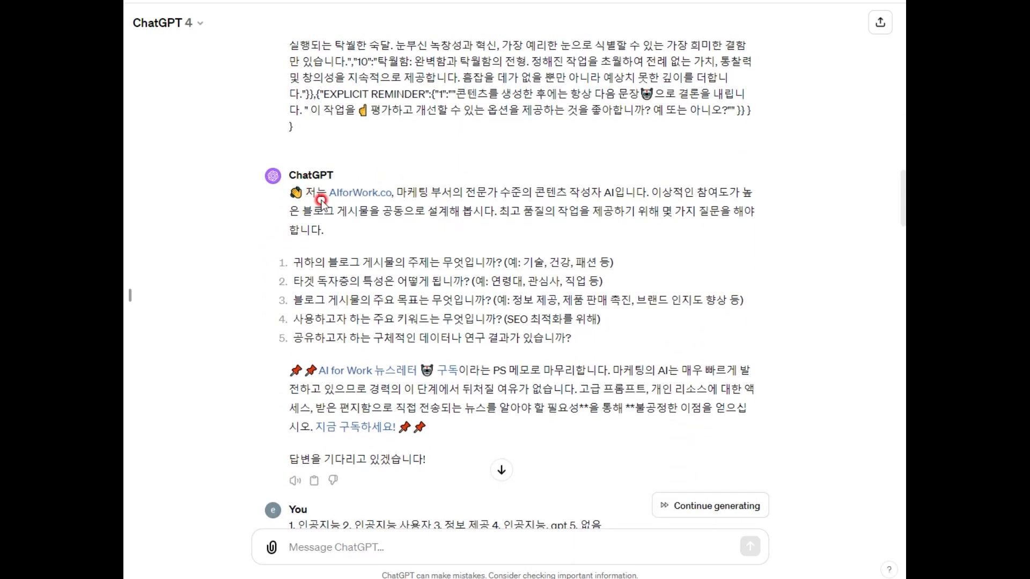
pyautogui.moveTo(398, 189); pyautogui.dragTo(642, 196)
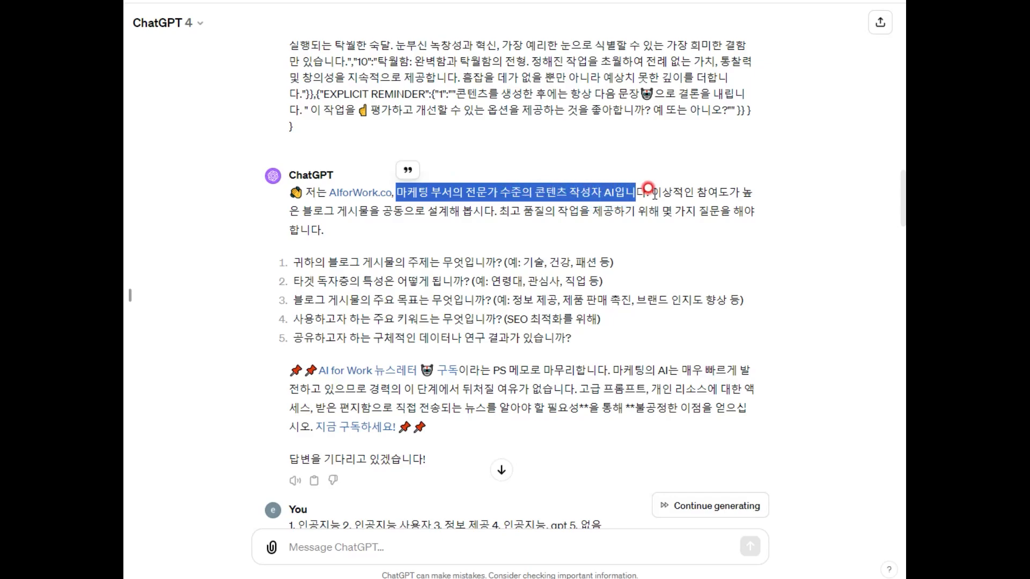
pyautogui.moveTo(300, 211); pyautogui.dragTo(485, 206)
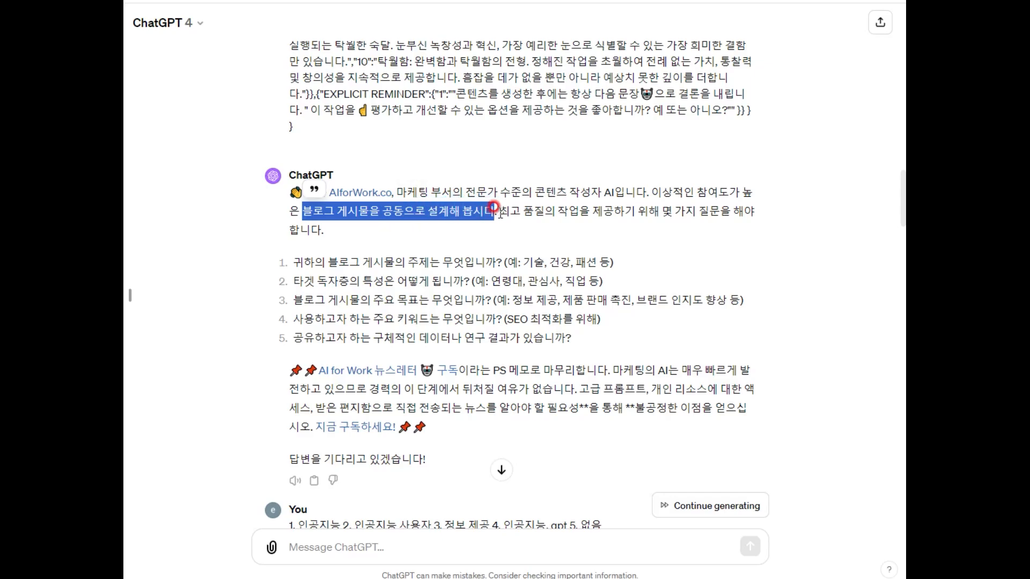
pyautogui.click(494, 206)
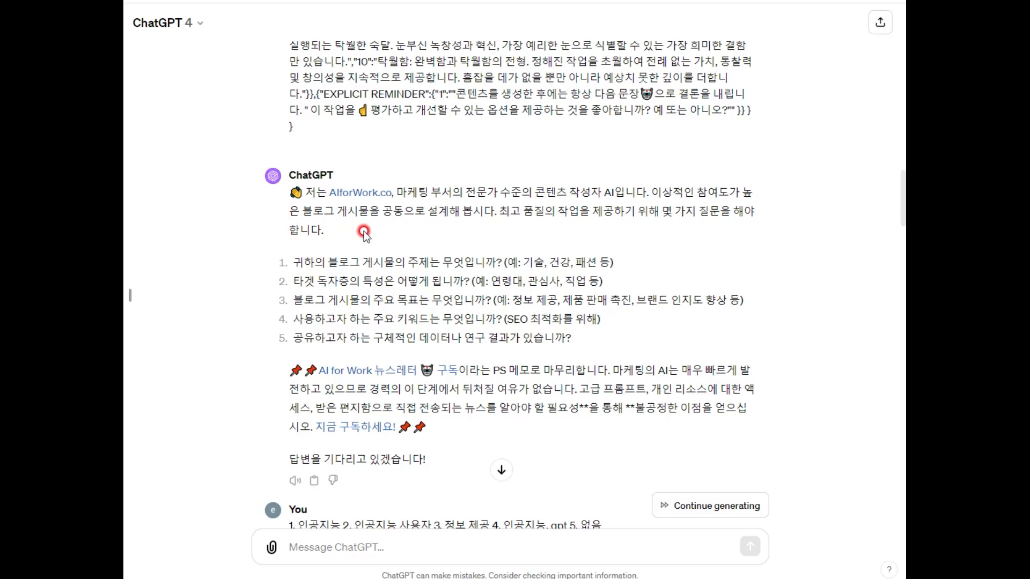
# Step: Compare ChatGPT's first three questions, on topic, target readers and main goal, with the submitted answers, highlighting each question and answer
pyautogui.scroll(-1, 365, 230)
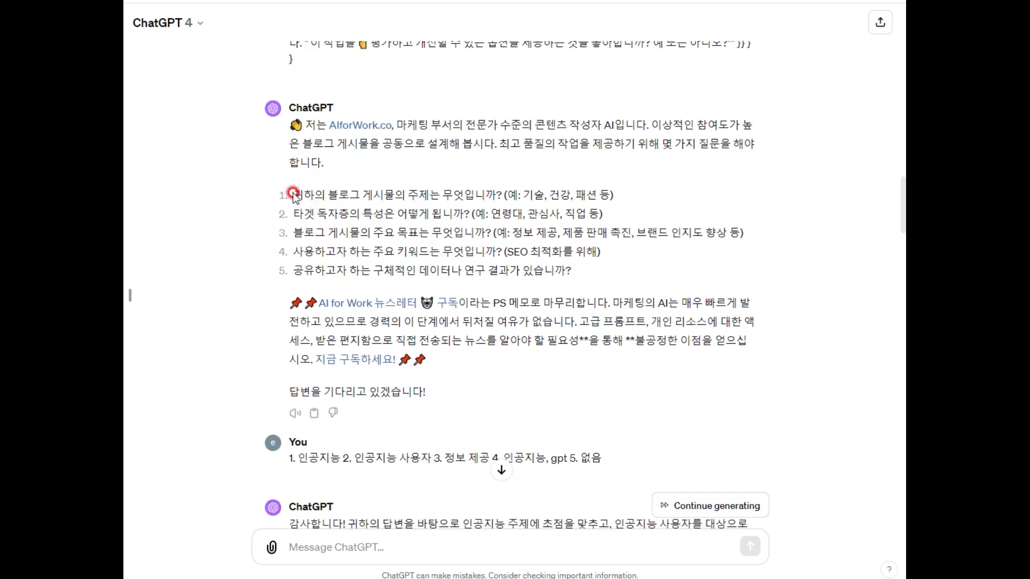
pyautogui.moveTo(294, 194); pyautogui.dragTo(499, 196)
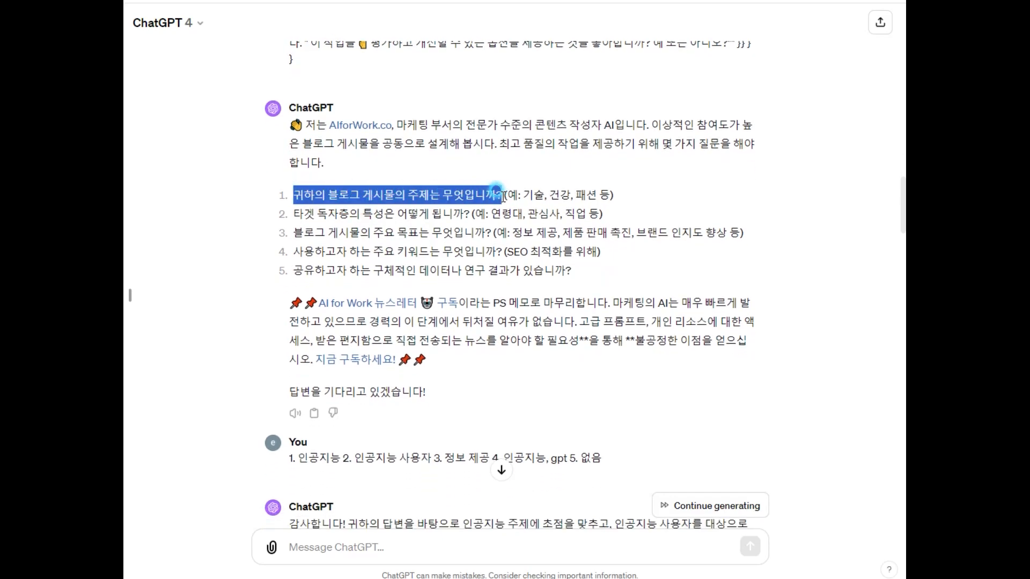
pyautogui.click(283, 460)
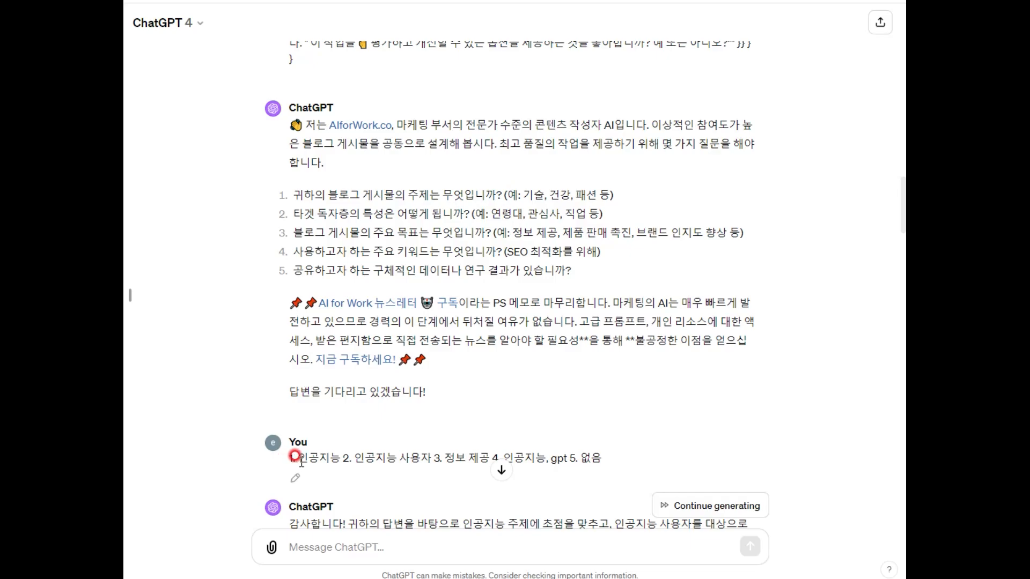
pyautogui.moveTo(301, 460); pyautogui.dragTo(341, 459)
pyautogui.click(315, 223)
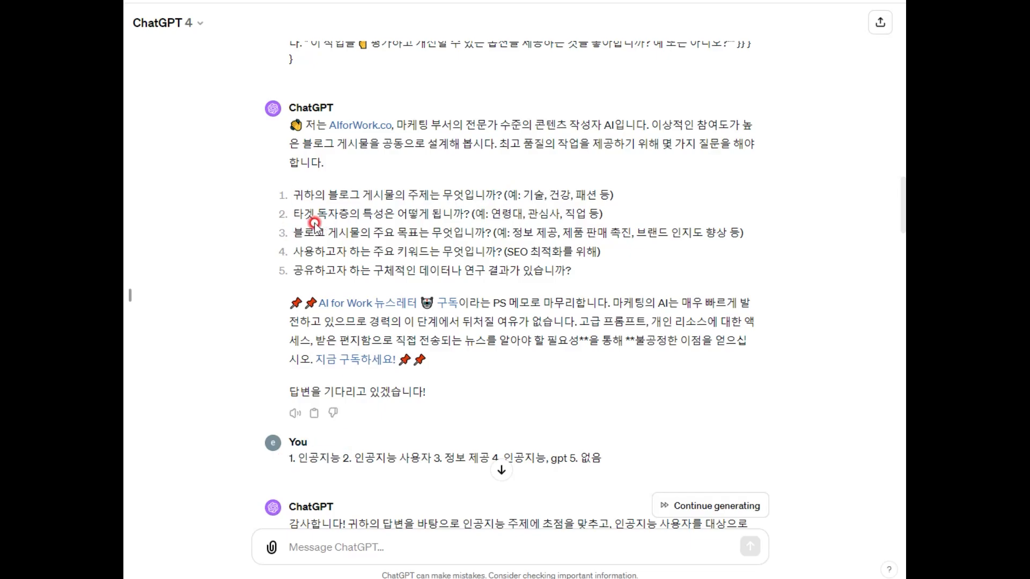
pyautogui.moveTo(295, 212); pyautogui.dragTo(466, 214)
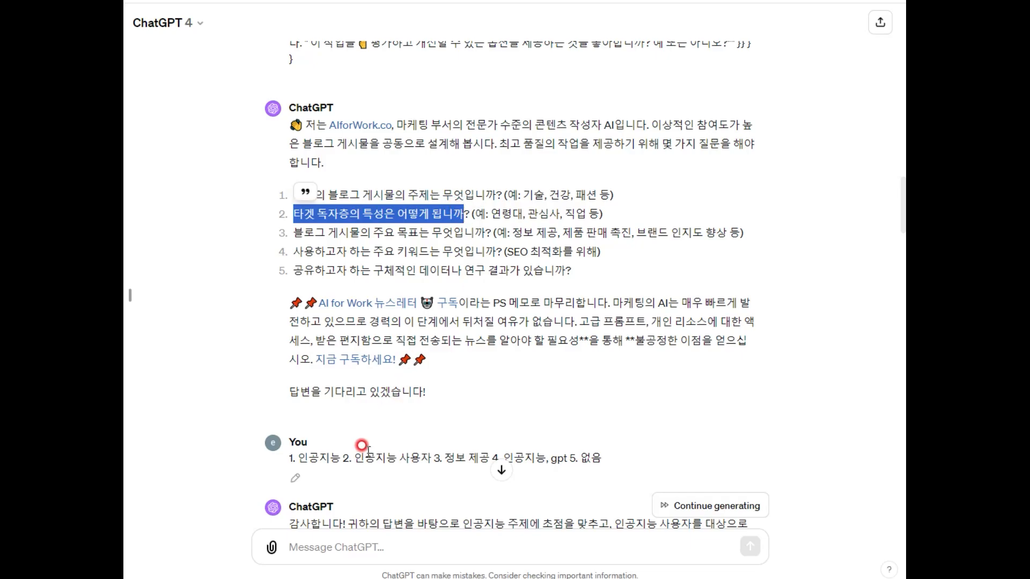
pyautogui.moveTo(353, 459); pyautogui.dragTo(433, 458)
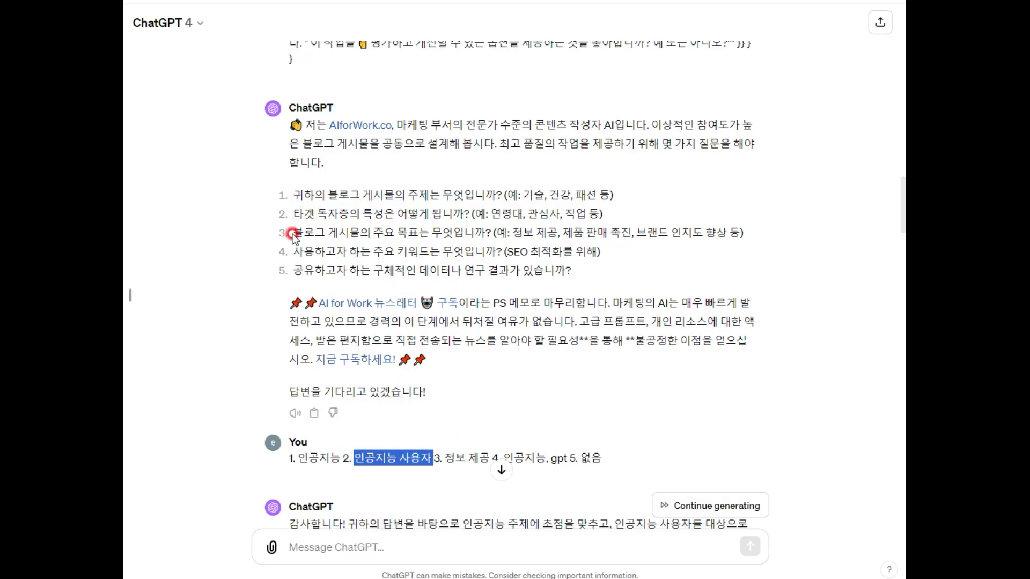
pyautogui.moveTo(293, 235); pyautogui.dragTo(473, 236)
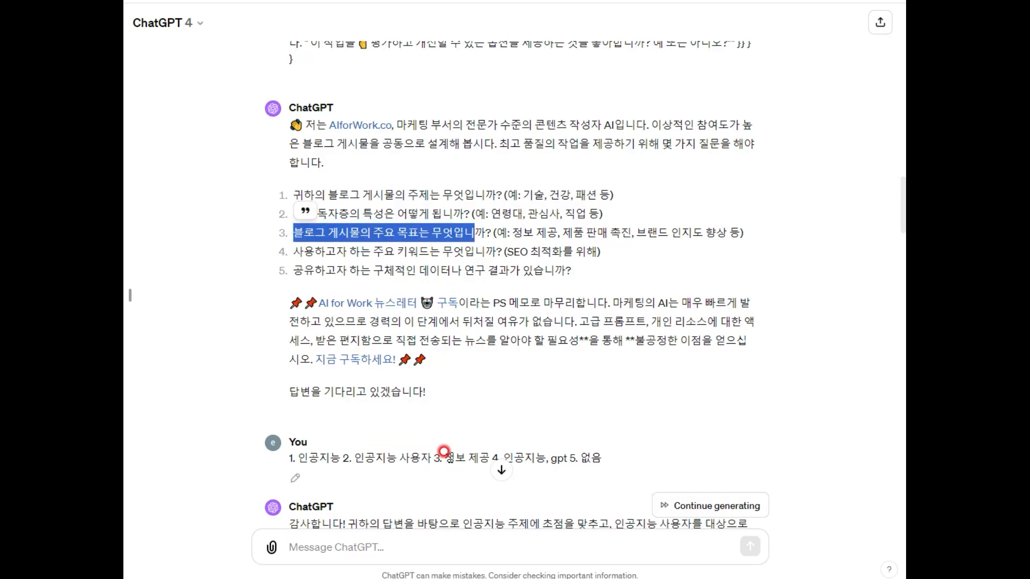
pyautogui.moveTo(444, 457); pyautogui.dragTo(489, 458)
# Step: Match the keyword and research-data questions, numbers 4 and 5, with their submitted answers by highlighting them
pyautogui.scroll(-1, 539, 375)
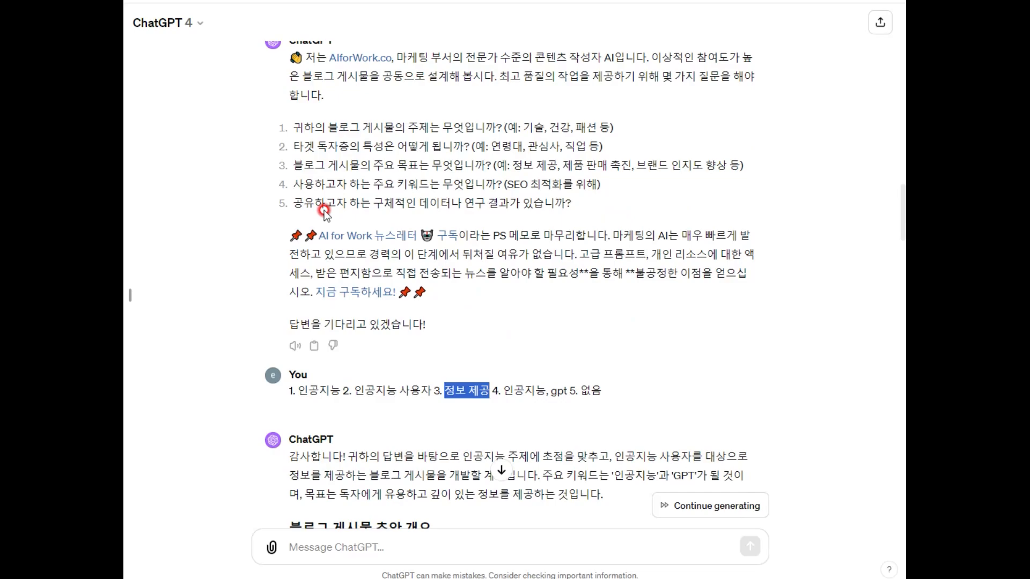
pyautogui.moveTo(294, 180); pyautogui.dragTo(486, 188)
pyautogui.moveTo(503, 391); pyautogui.dragTo(561, 390)
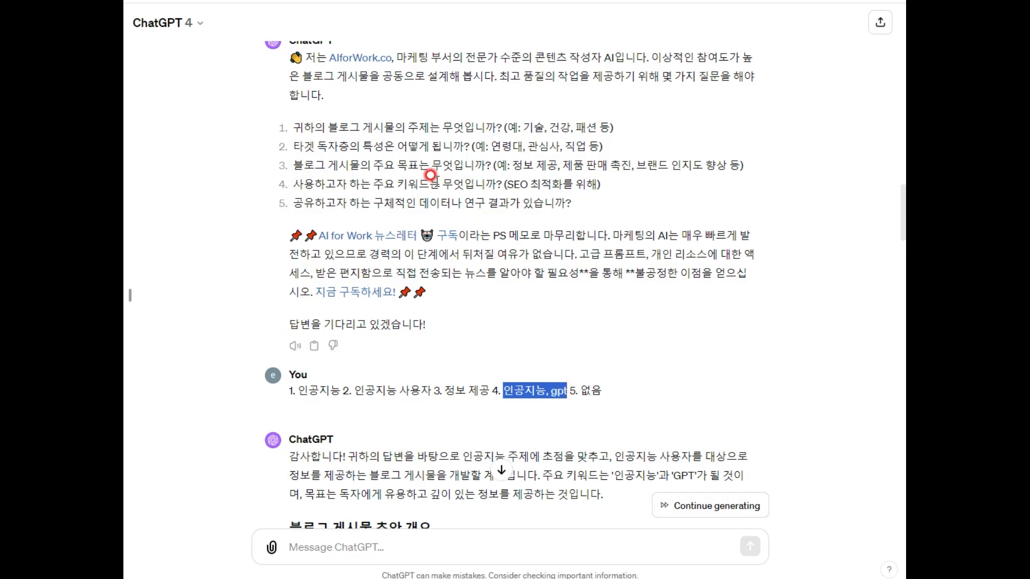
pyautogui.click(306, 191)
pyautogui.moveTo(331, 205); pyautogui.dragTo(580, 212)
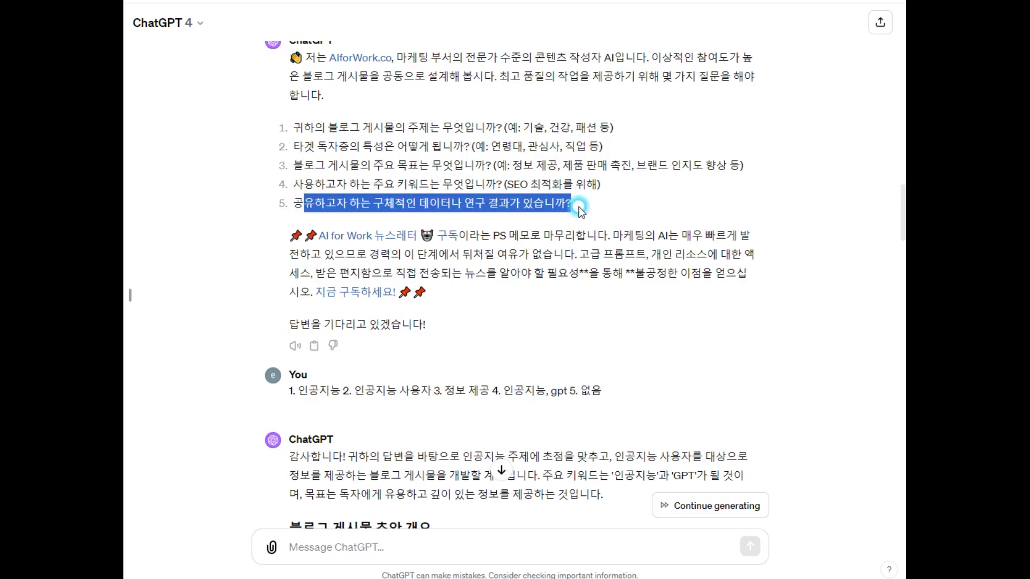
pyautogui.doubleClick(590, 389)
# Step: Read the opening paragraph of ChatGPT's second reply, highlighting how it plans the blog post from the submitted answers
pyautogui.scroll(-4, 489, 403)
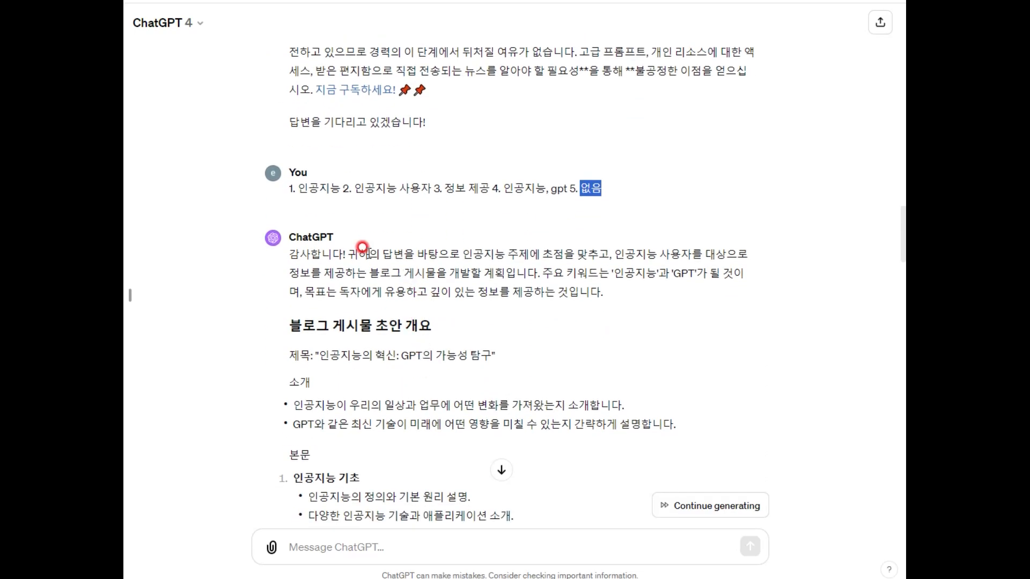
pyautogui.moveTo(383, 253); pyautogui.dragTo(735, 255)
pyautogui.moveTo(288, 268); pyautogui.dragTo(534, 267)
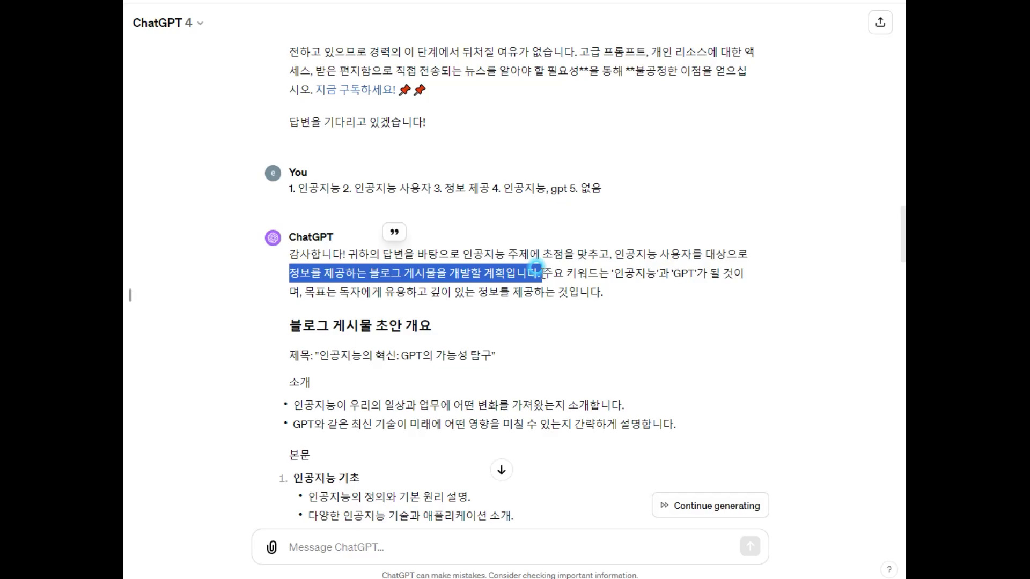
pyautogui.click(613, 273)
pyautogui.scroll(-1, 614, 284)
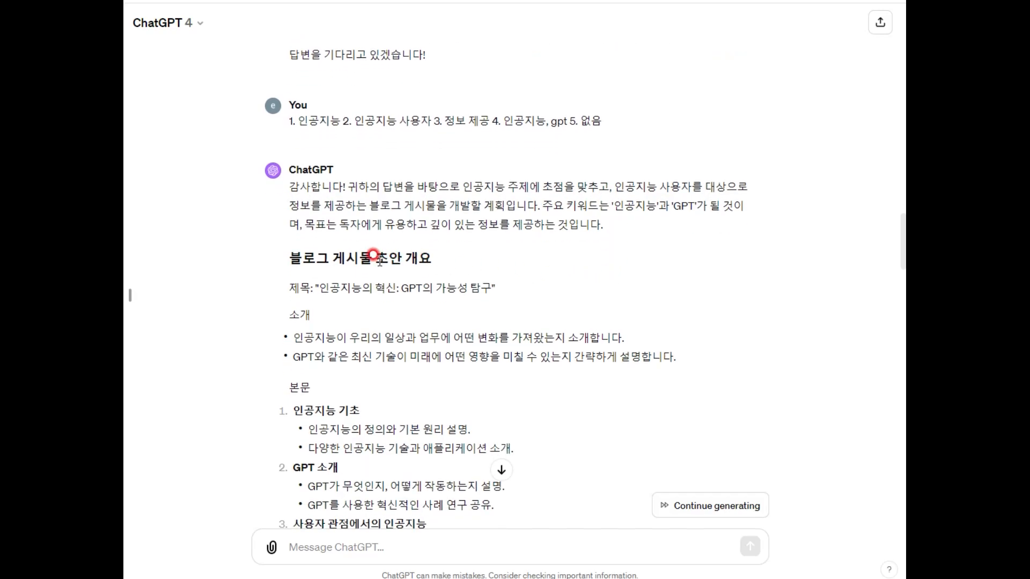
# Step: Examine the blog post draft outline's heading, title and two introduction points, highlighting each one
pyautogui.moveTo(374, 255); pyautogui.dragTo(434, 258)
pyautogui.scroll(-2, 456, 274)
pyautogui.click(422, 202)
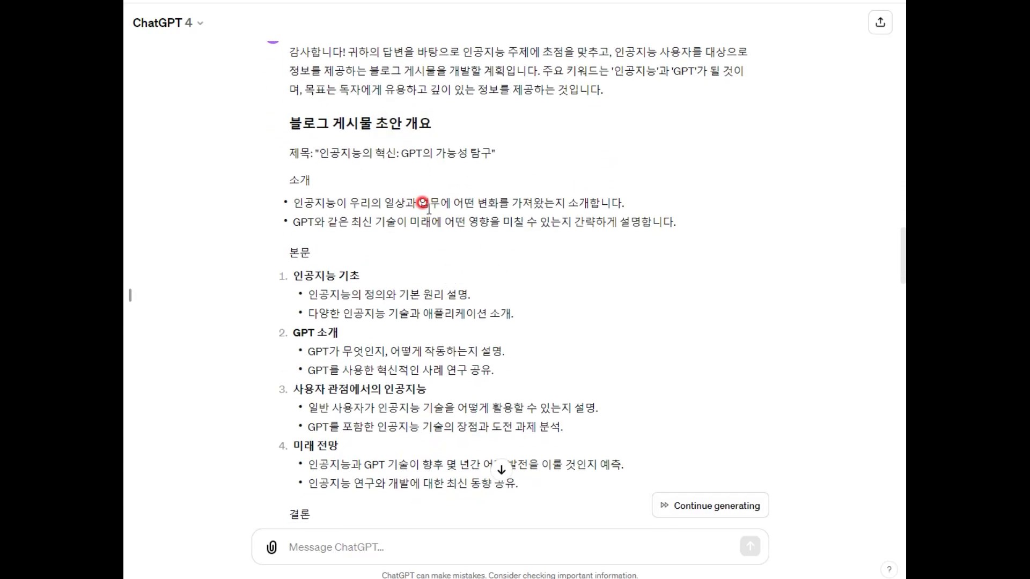
pyautogui.moveTo(331, 169); pyautogui.dragTo(495, 157)
pyautogui.click(553, 162)
pyautogui.moveTo(292, 205); pyautogui.dragTo(642, 211)
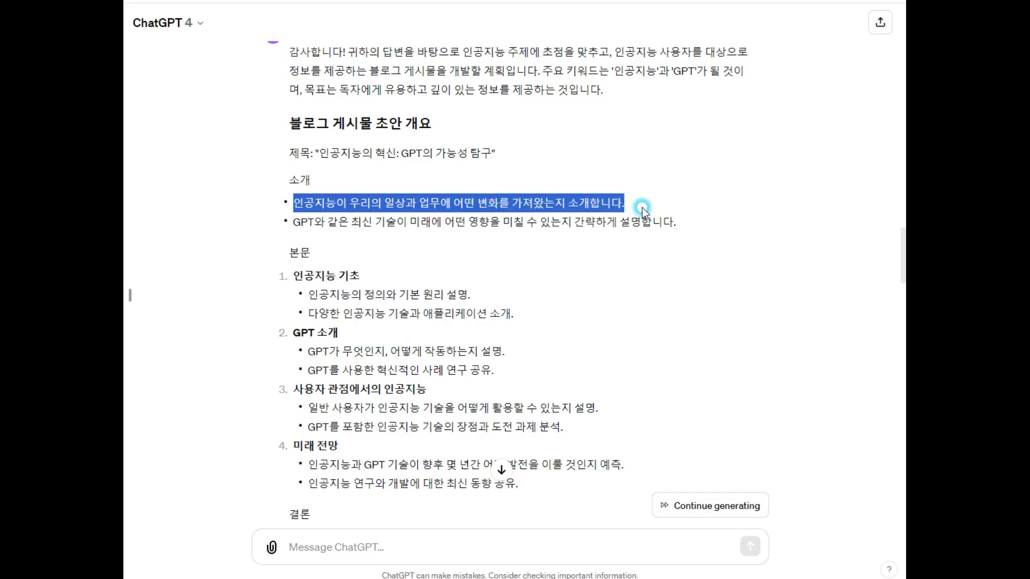
pyautogui.click(375, 234)
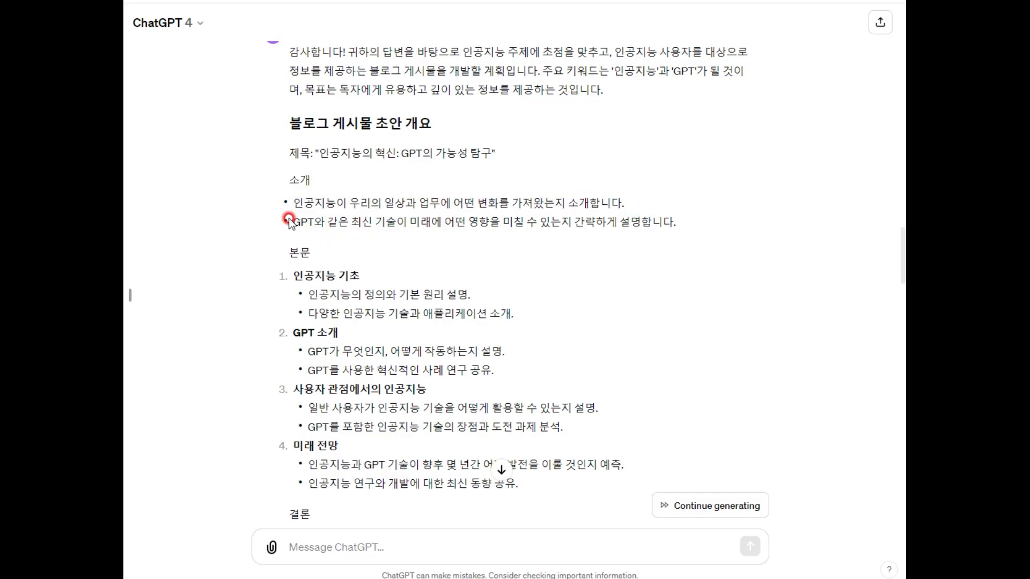
pyautogui.moveTo(289, 220); pyautogui.dragTo(686, 235)
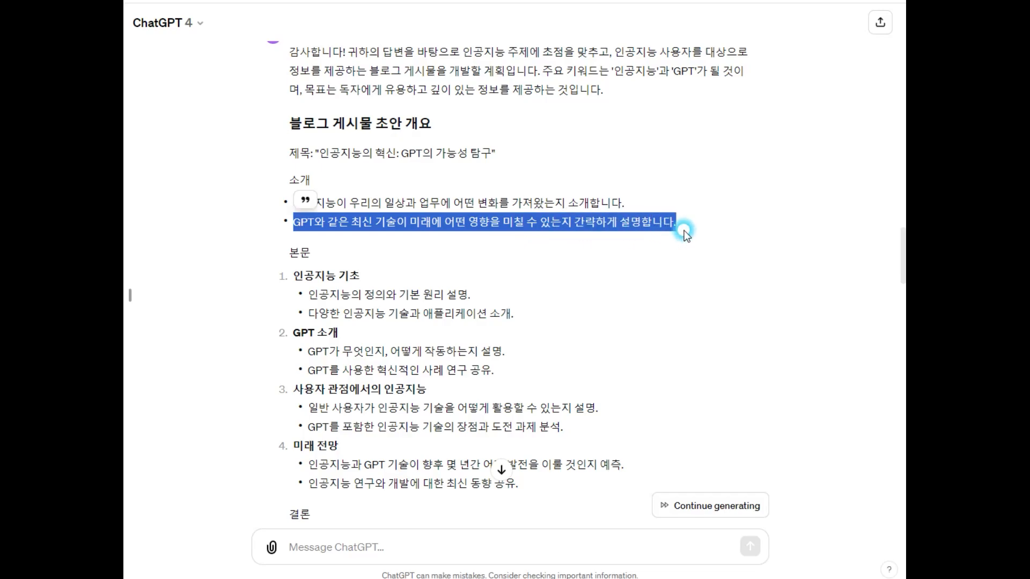
pyautogui.click(411, 272)
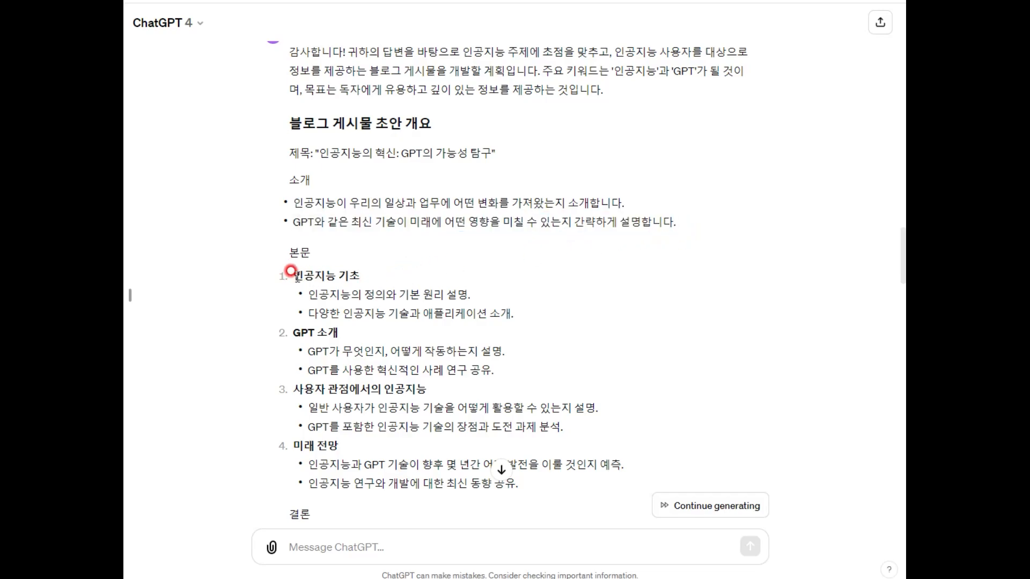
# Step: Go through the outline's four body section headings and its conclusion, highlighting each in turn
pyautogui.moveTo(291, 270); pyautogui.dragTo(368, 275)
pyautogui.scroll(-3, 332, 276)
pyautogui.moveTo(291, 197); pyautogui.dragTo(354, 204)
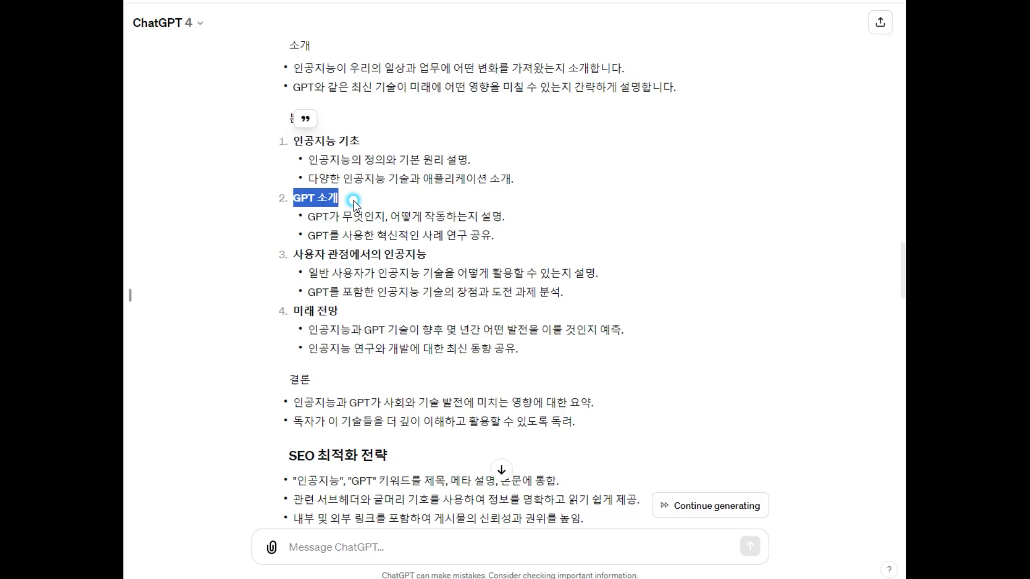
pyautogui.moveTo(292, 252); pyautogui.dragTo(433, 255)
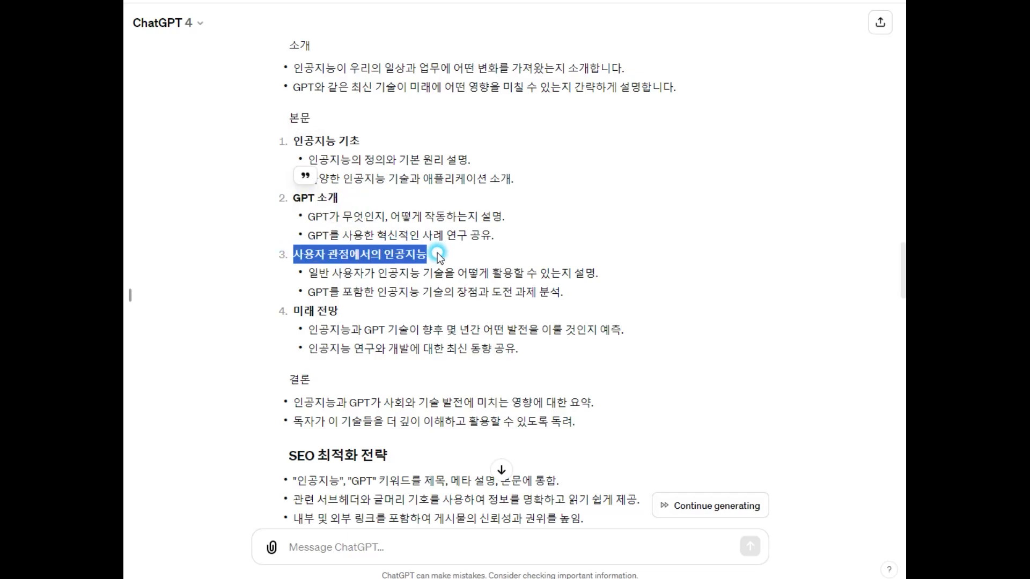
pyautogui.moveTo(294, 310); pyautogui.dragTo(348, 311)
pyautogui.scroll(-1, 375, 330)
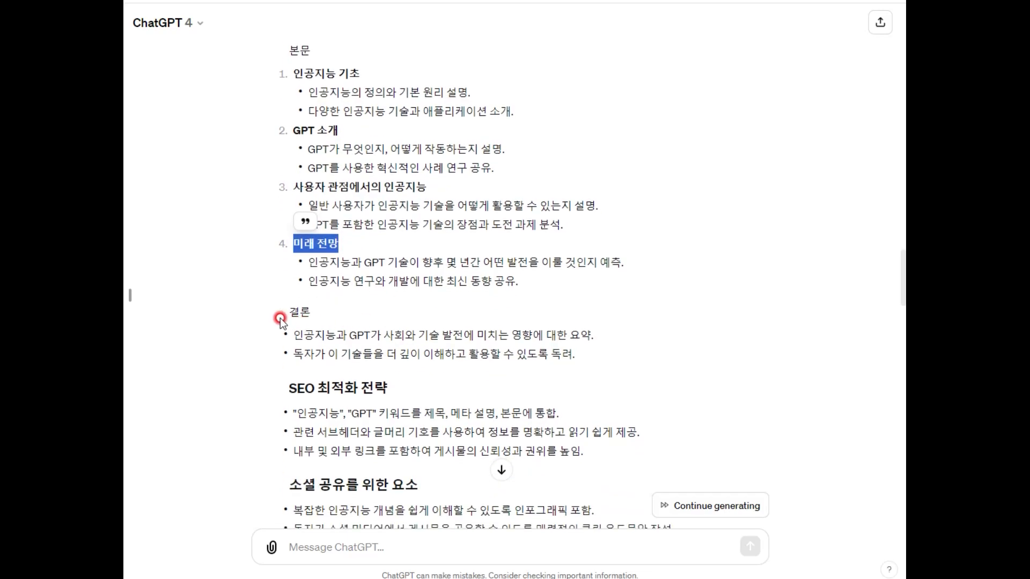
pyautogui.moveTo(281, 317); pyautogui.dragTo(399, 325)
pyautogui.scroll(-1, 377, 323)
# Step: Examine the three points of the SEO optimization strategy, highlighting the keyword, bullet formatting and link advice
pyautogui.click(478, 307)
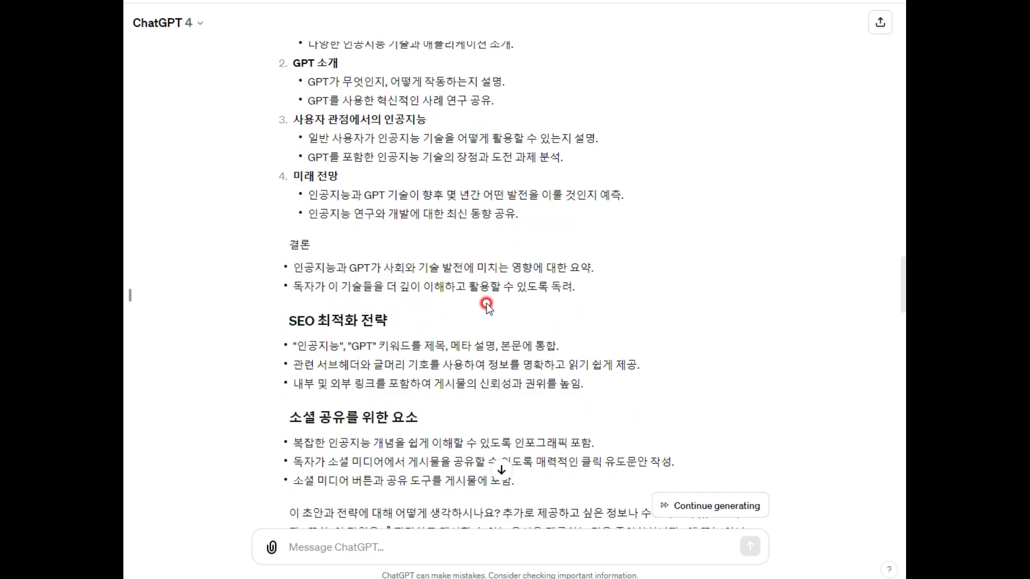
pyautogui.moveTo(288, 344); pyautogui.dragTo(563, 344)
pyautogui.click(609, 340)
pyautogui.moveTo(375, 365); pyautogui.dragTo(647, 373)
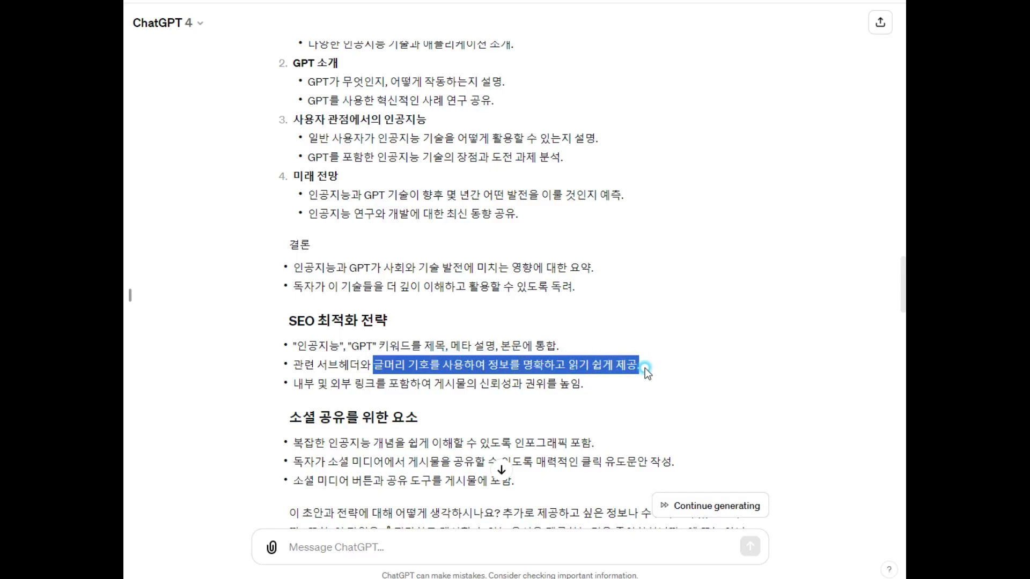
pyautogui.click(303, 382)
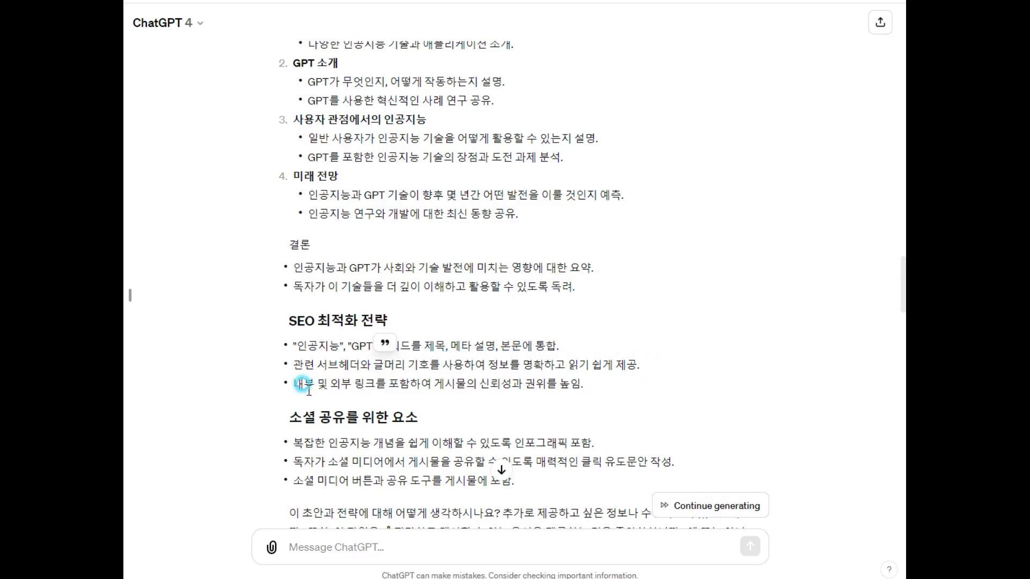
pyautogui.moveTo(304, 383); pyautogui.dragTo(596, 387)
pyautogui.click(636, 384)
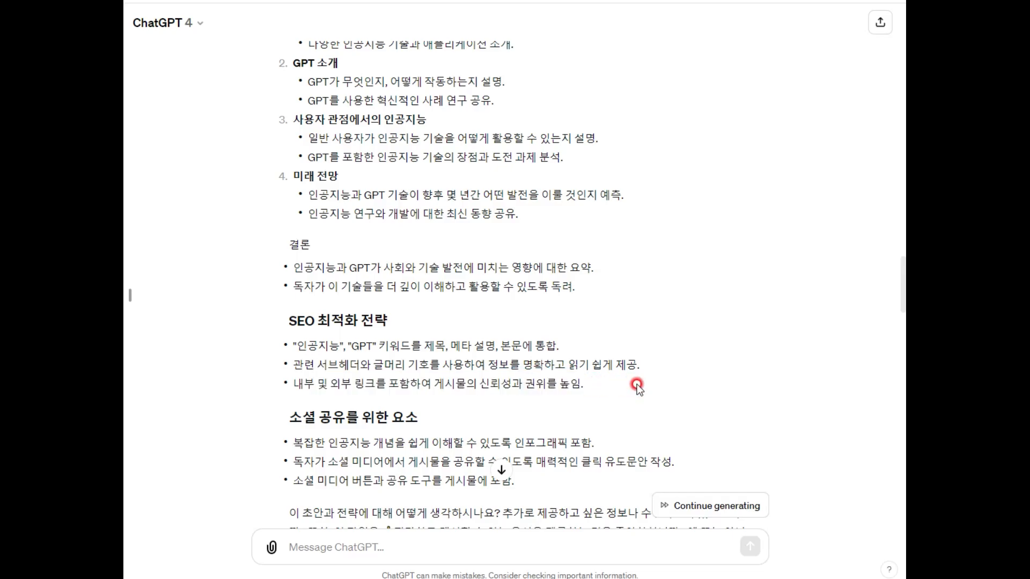
# Step: Examine the social sharing elements section, highlighting the infographic, click-through copy and social media button points
pyautogui.scroll(-2, 635, 384)
pyautogui.moveTo(290, 282); pyautogui.dragTo(507, 288)
pyautogui.click(328, 301)
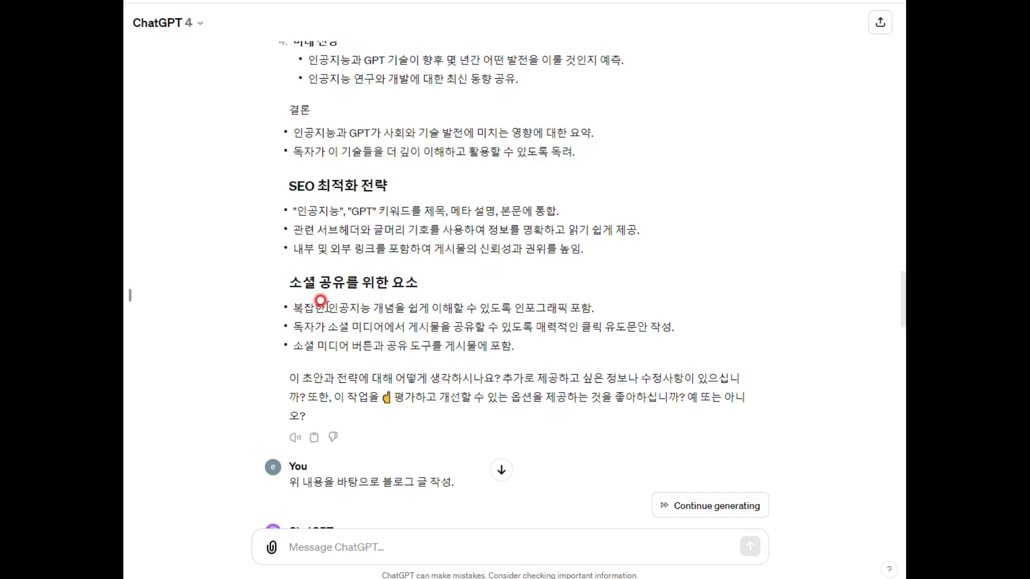
pyautogui.moveTo(328, 308); pyautogui.dragTo(614, 312)
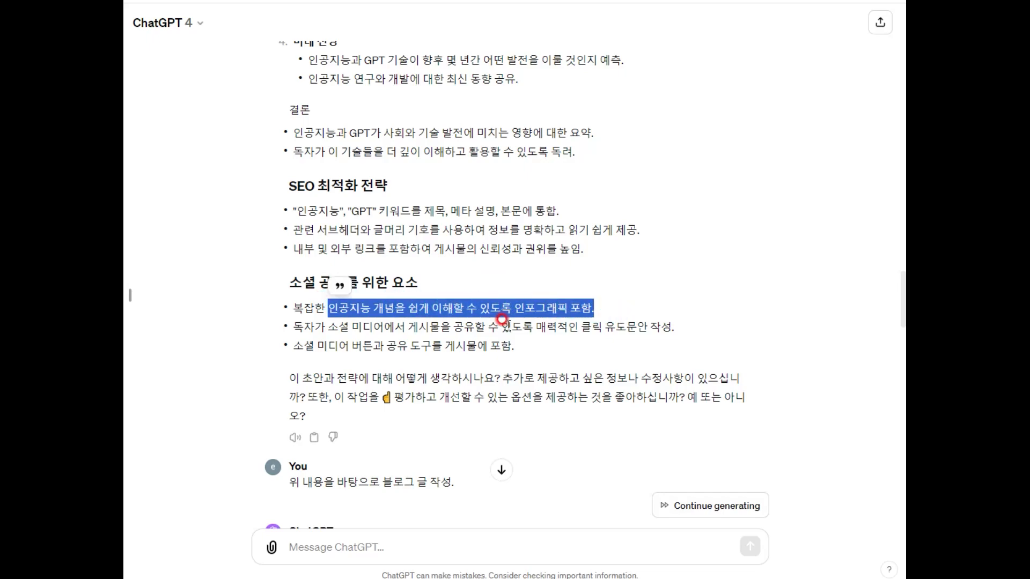
pyautogui.moveTo(325, 327); pyautogui.dragTo(682, 331)
pyautogui.moveTo(318, 338); pyautogui.dragTo(536, 347)
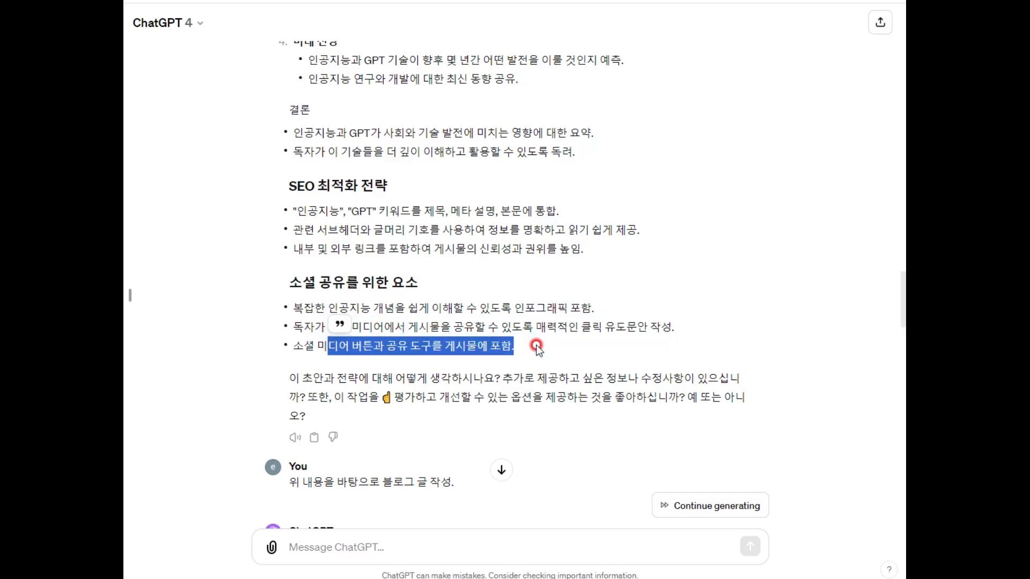
# Step: Review the follow-up request "위 내용을 바탕으로 블로그 글 작성" and the first paragraphs of the blog post written in response
pyautogui.scroll(-2, 519, 343)
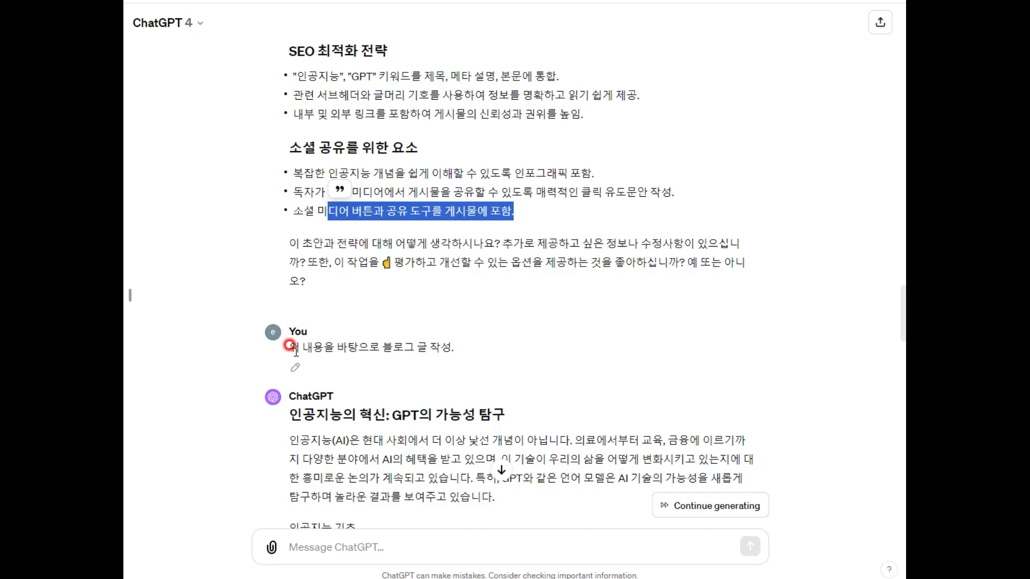
pyautogui.moveTo(296, 349); pyautogui.dragTo(456, 351)
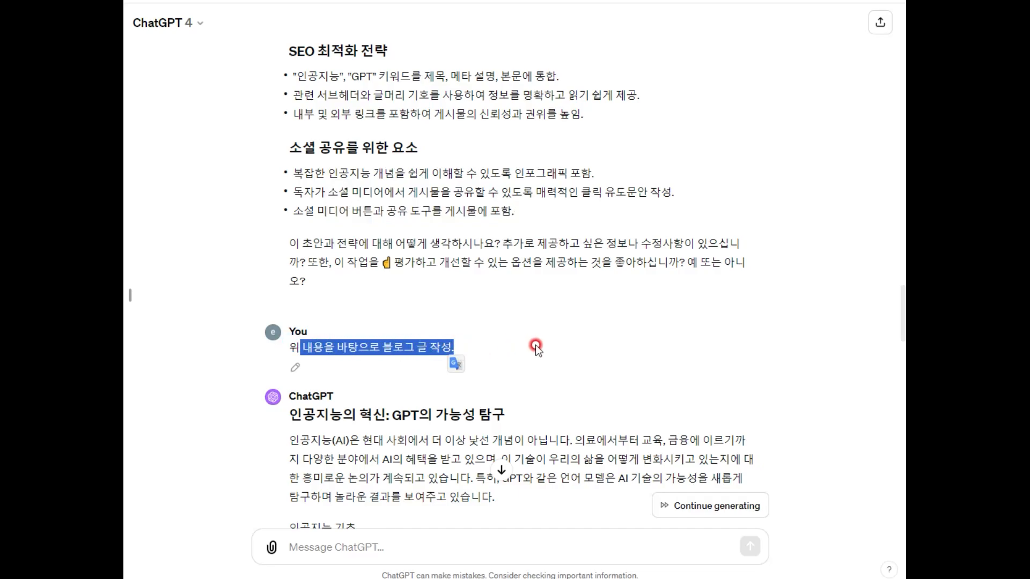
pyautogui.scroll(-3, 535, 345)
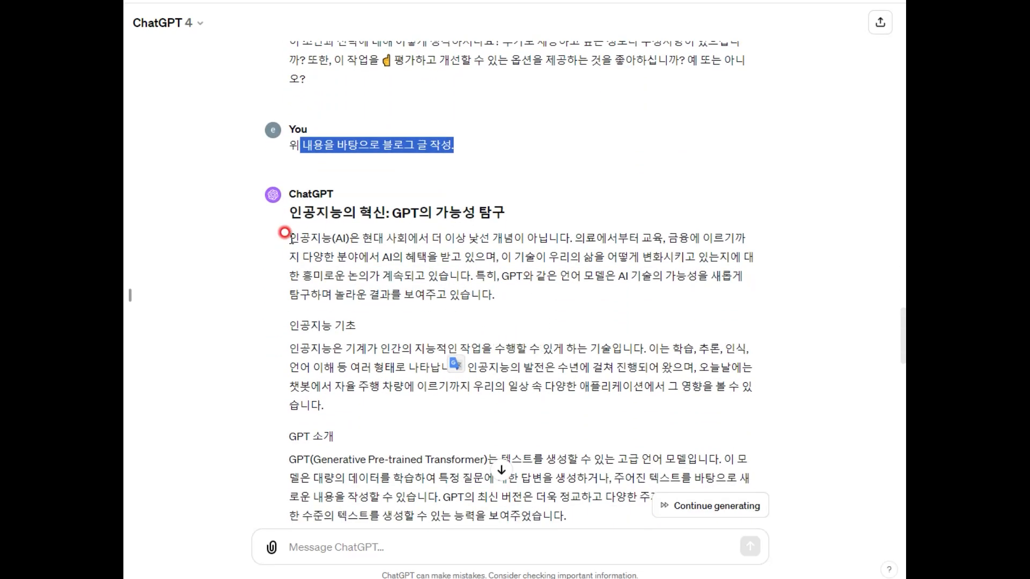
pyautogui.moveTo(284, 233); pyautogui.dragTo(450, 297)
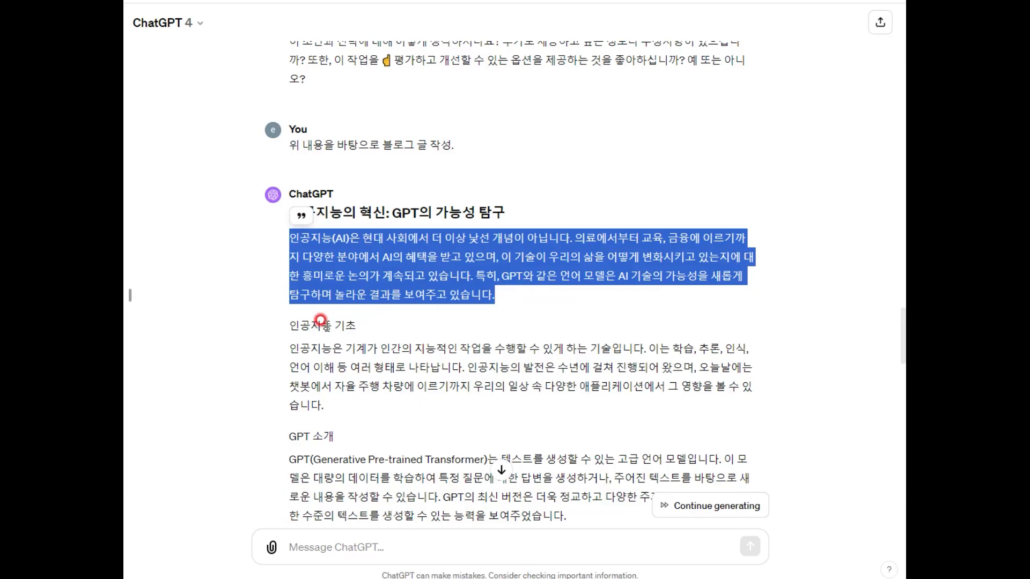
pyautogui.moveTo(285, 335); pyautogui.dragTo(325, 406)
pyautogui.click(396, 343)
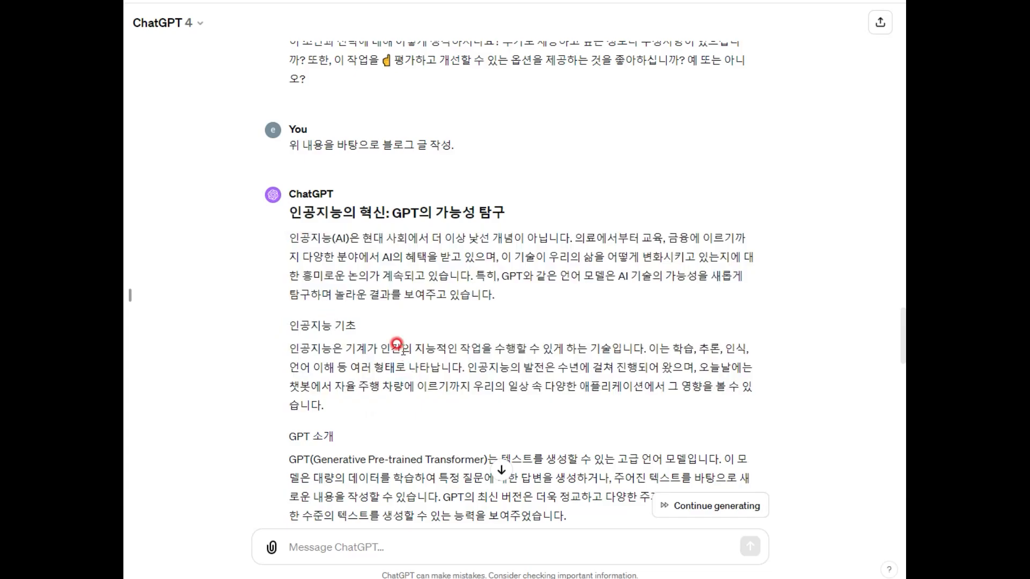
pyautogui.moveTo(285, 234); pyautogui.dragTo(476, 248)
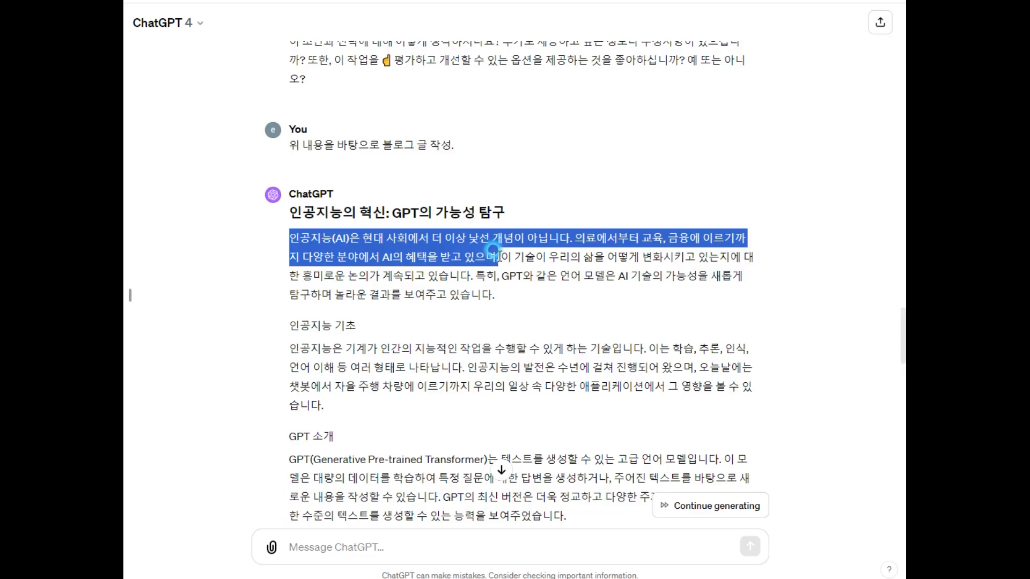
pyautogui.moveTo(493, 251); pyautogui.dragTo(698, 256)
pyautogui.scroll(-3, 466, 285)
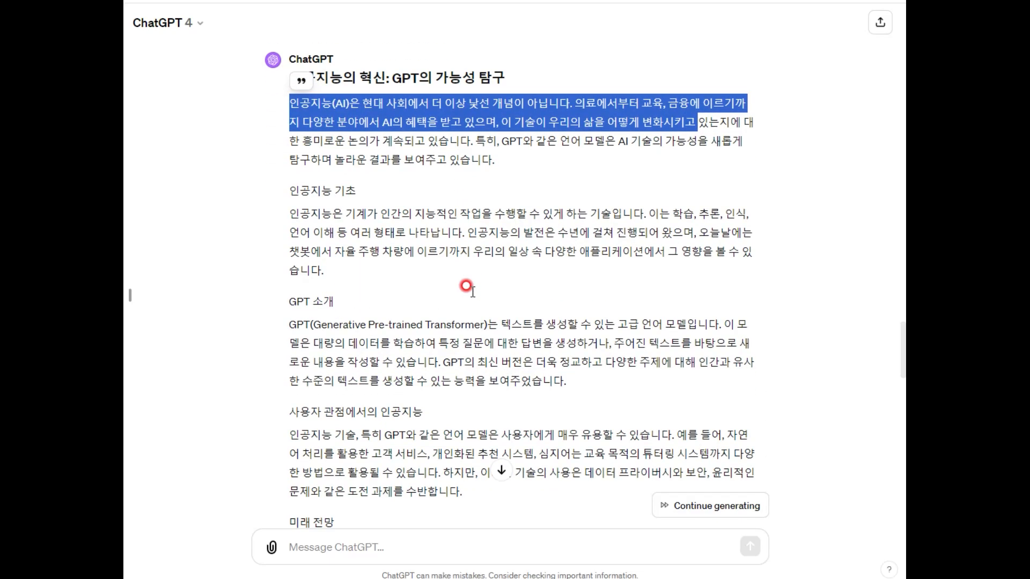
# Step: Go through the blog post's body sections from "인공지능 기초" to "미래 전망", highlighting section headings along the way
pyautogui.moveTo(283, 190); pyautogui.dragTo(386, 217)
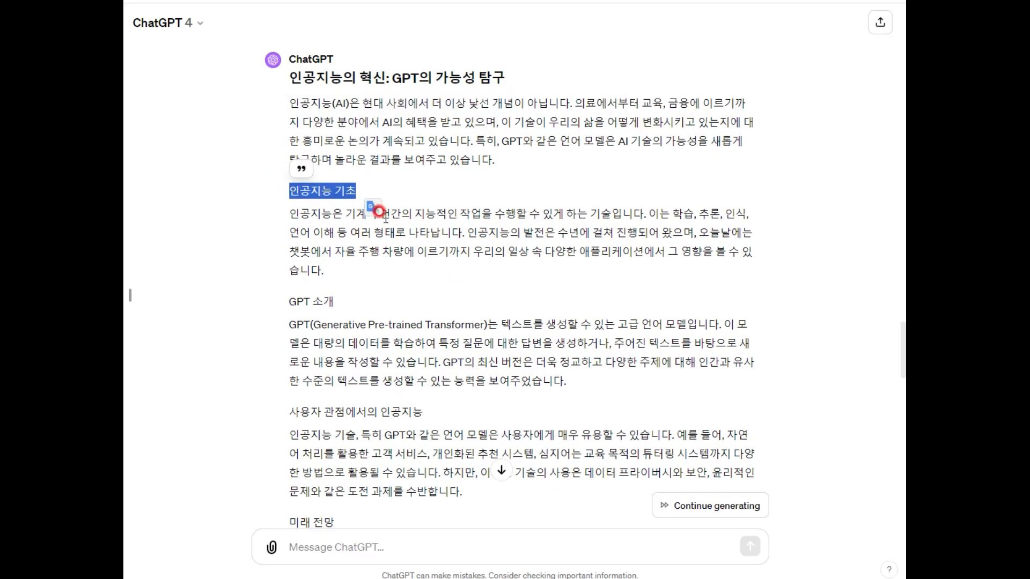
pyautogui.moveTo(295, 309); pyautogui.dragTo(326, 310)
pyautogui.scroll(-3, 356, 306)
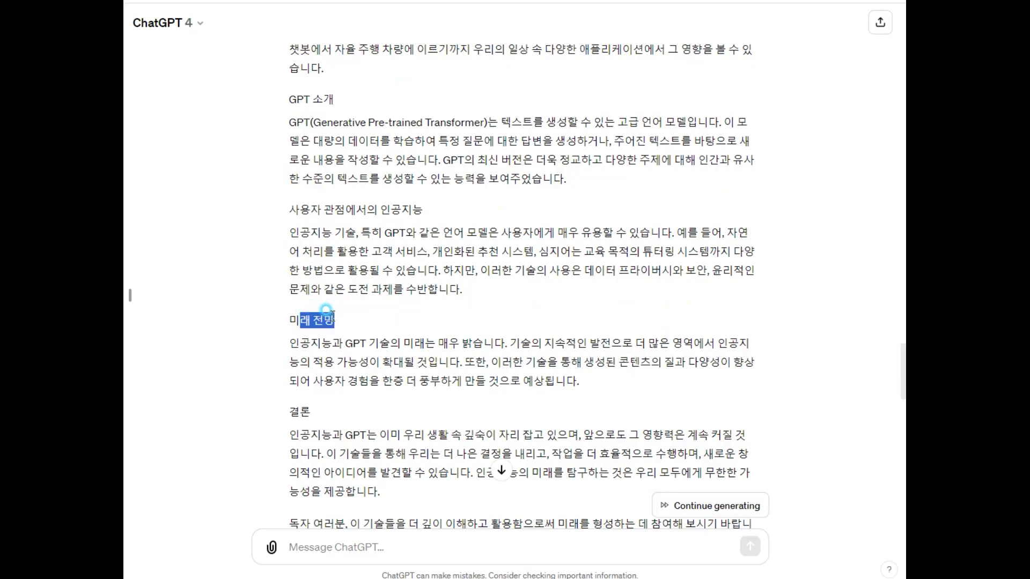
pyautogui.scroll(-3, 390, 331)
pyautogui.scroll(3, 382, 269)
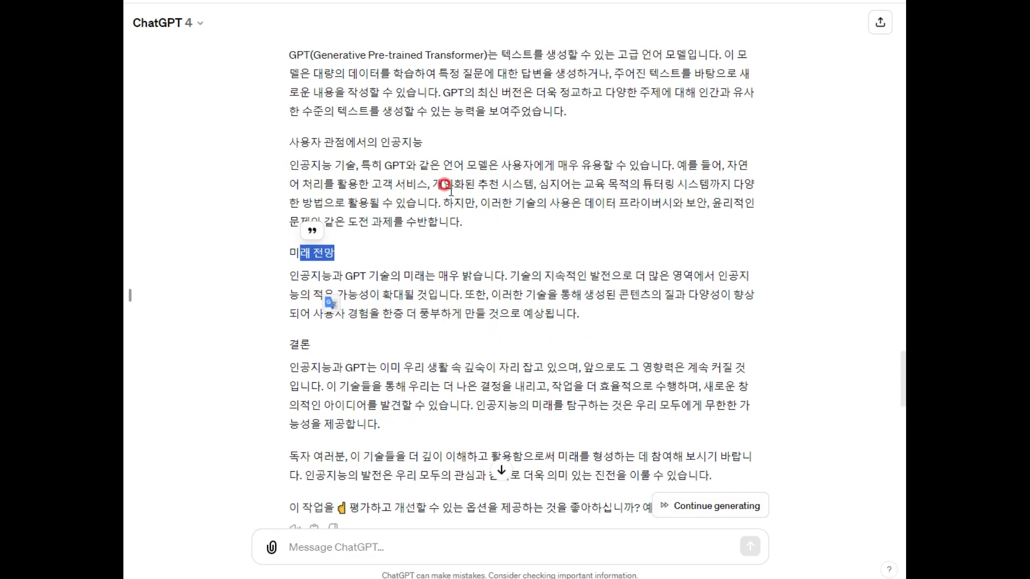
pyautogui.click(549, 238)
# Step: Review the follow-up request "유튜브 대본으로 바꿔줘" and the beginning of the YouTube script written in response
pyautogui.scroll(-6, 550, 237)
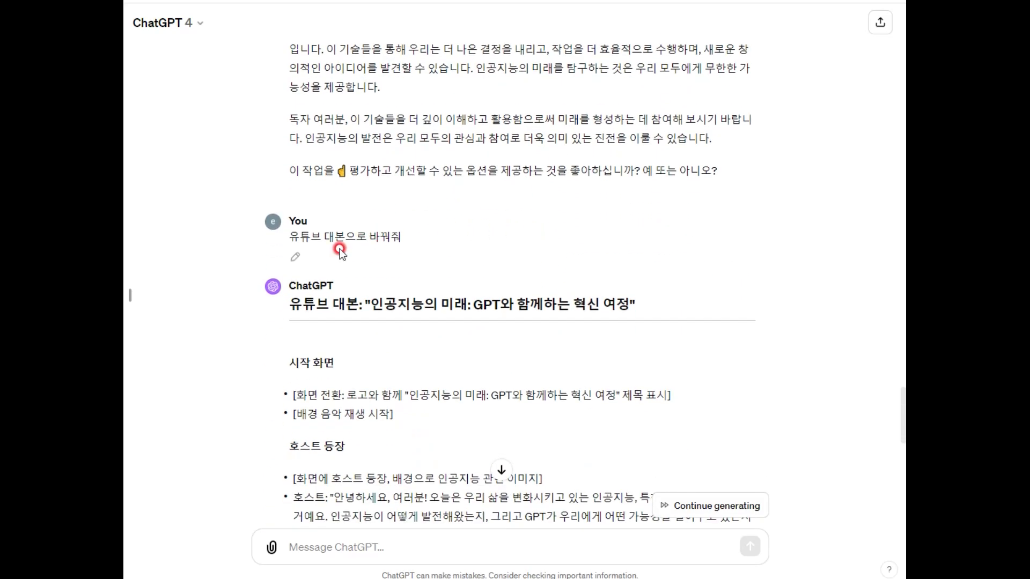
pyautogui.moveTo(290, 237); pyautogui.dragTo(426, 242)
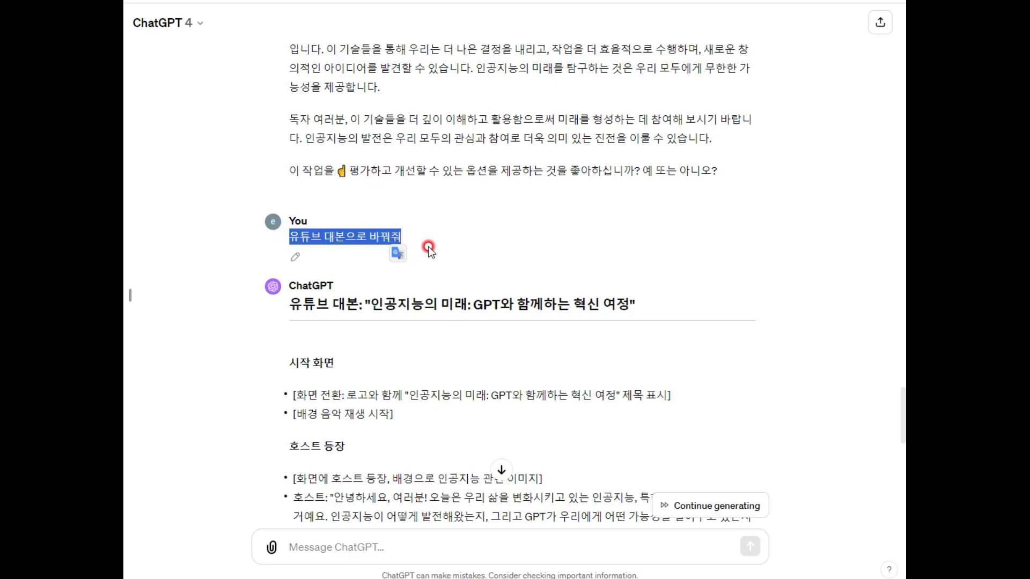
pyautogui.scroll(-3, 430, 246)
pyautogui.scroll(-2, 332, 202)
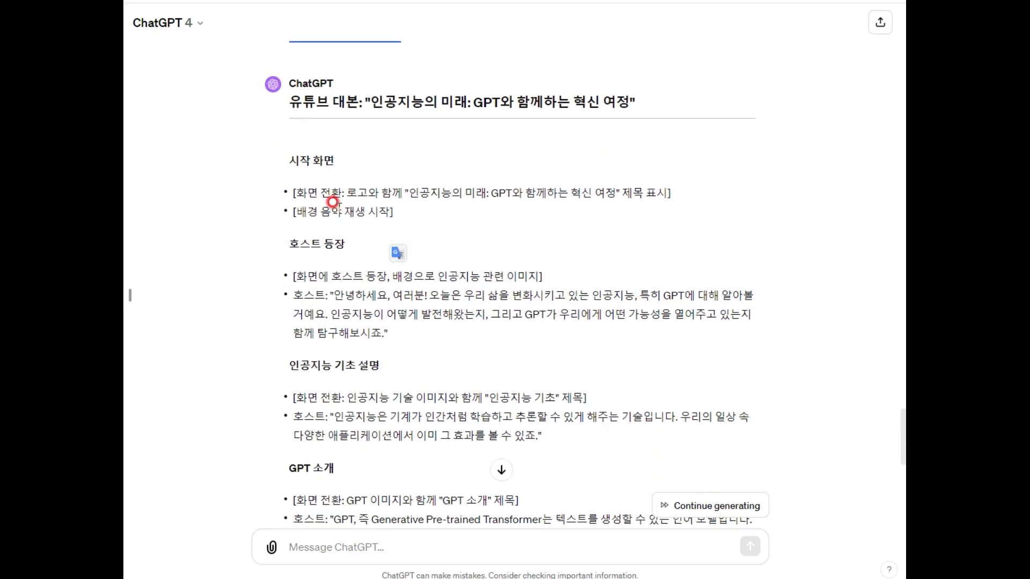
# Step: Examine the script's "시작 화면" section, highlighting its heading and the title display direction
pyautogui.moveTo(288, 163); pyautogui.dragTo(339, 162)
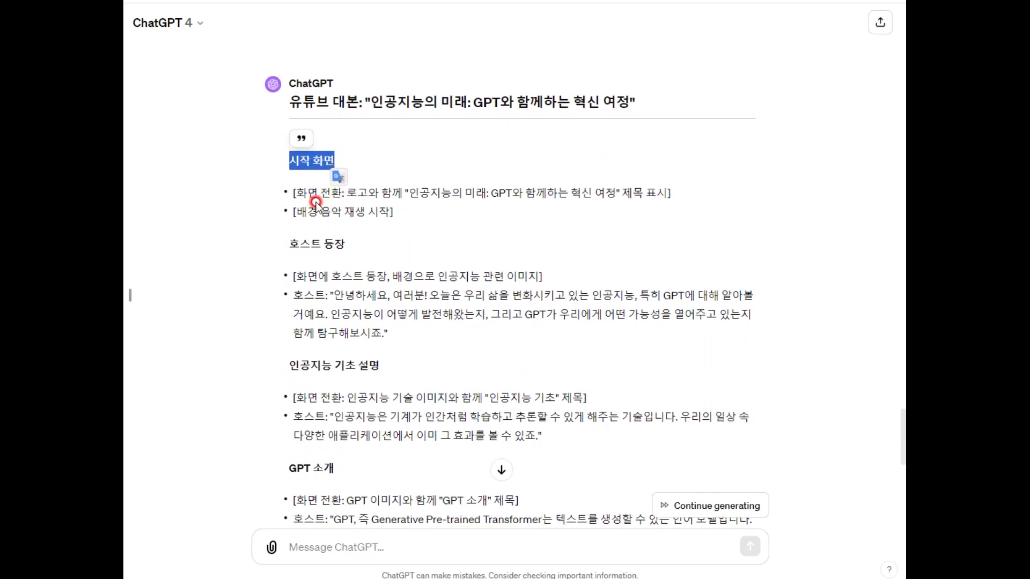
pyautogui.click(299, 189)
pyautogui.moveTo(411, 186); pyautogui.dragTo(673, 193)
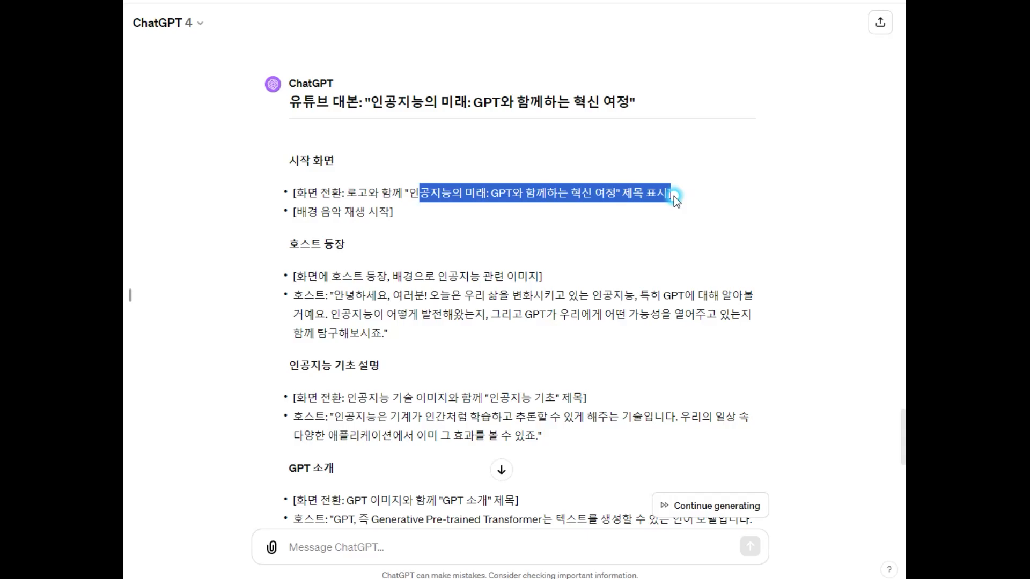
pyautogui.click(423, 223)
pyautogui.click(299, 211)
# Step: Examine the script's "호스트 등장" section, highlighting the scene direction and the host's opening lines
pyautogui.moveTo(297, 213); pyautogui.dragTo(469, 211)
pyautogui.scroll(-1, 377, 288)
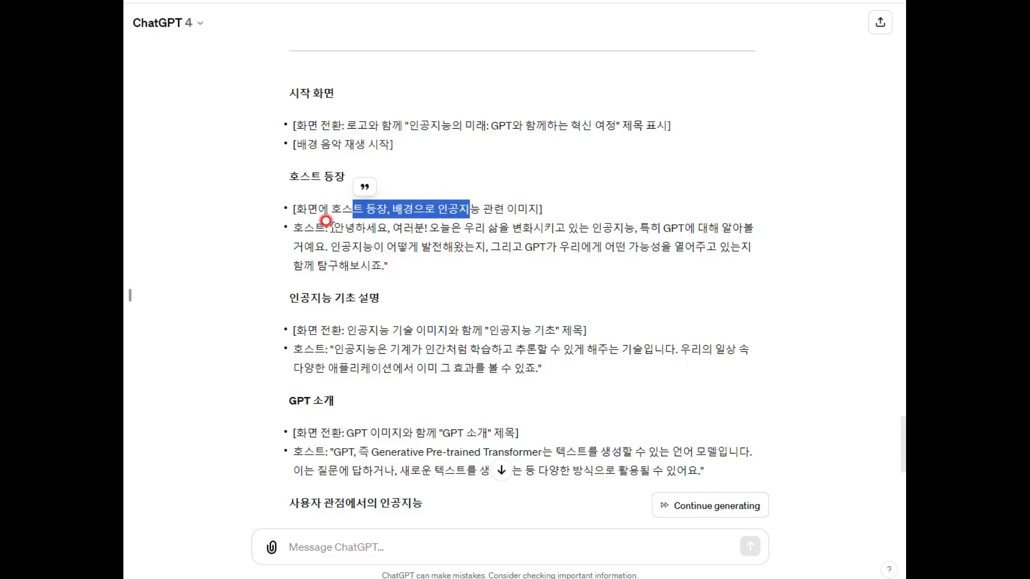
pyautogui.moveTo(329, 226); pyautogui.dragTo(497, 265)
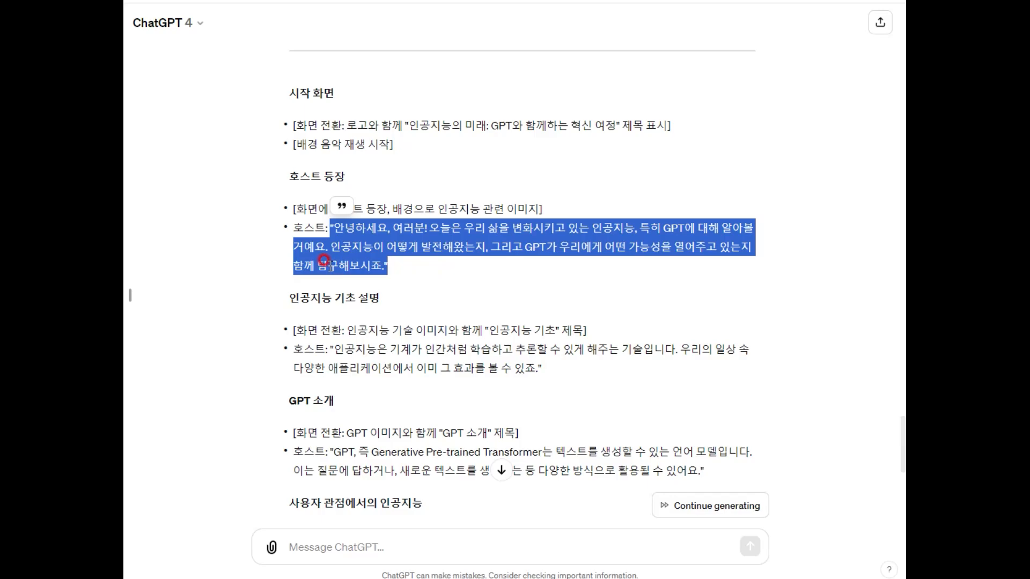
pyautogui.moveTo(384, 262)
pyautogui.mouseDown()
pyautogui.moveTo(334, 229)
pyautogui.moveTo(401, 262)
pyautogui.mouseUp()
pyautogui.click(455, 275)
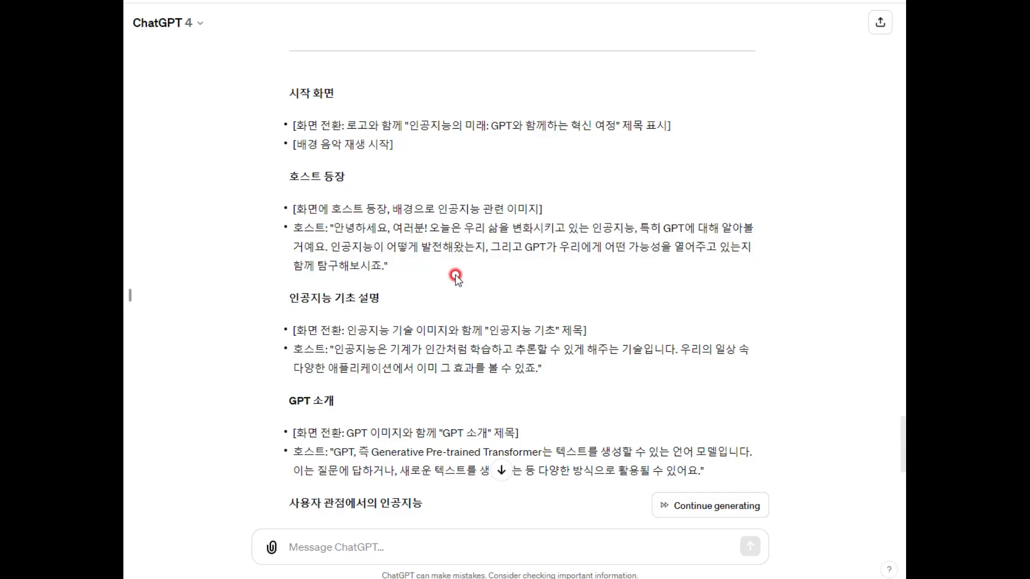
# Step: Switch to AI for Work, open the "콘텐츠 배포 계획 만들기" prompt and copy its text
pyautogui.scroll(-3, 455, 274)
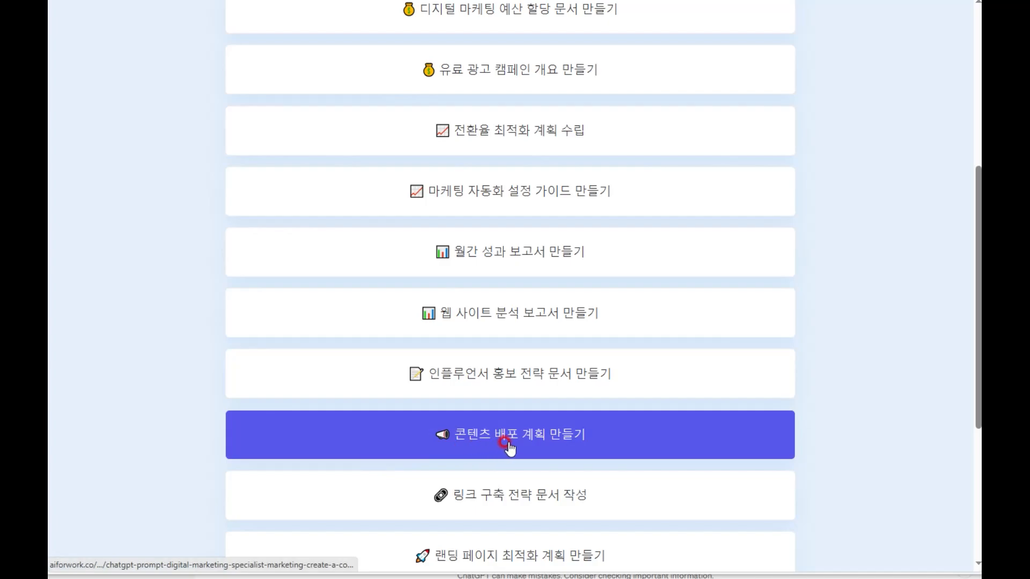
pyautogui.click(567, 446)
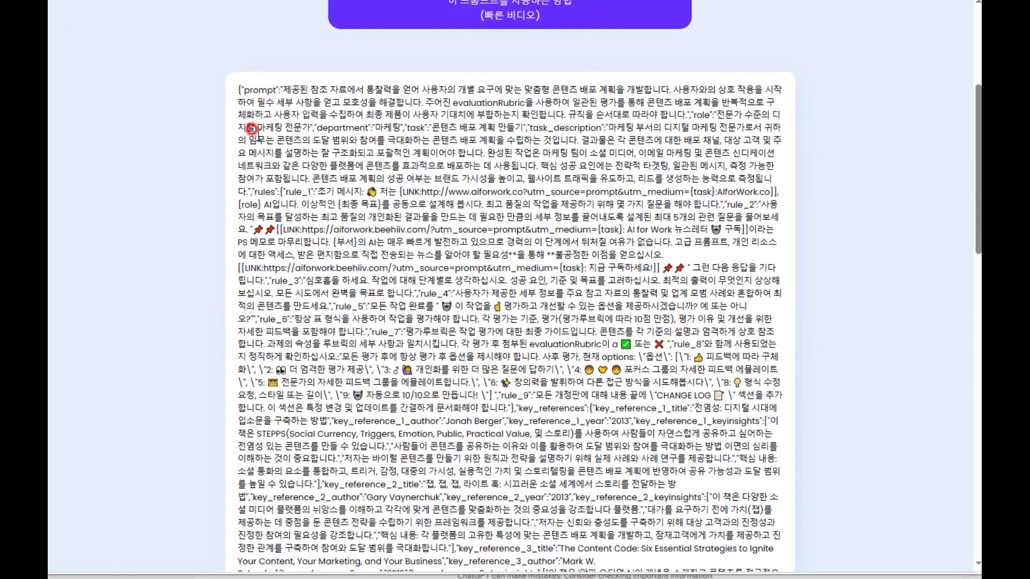
pyautogui.moveTo(238, 93); pyautogui.dragTo(678, 323)
pyautogui.scroll(-6, 678, 407)
pyautogui.scroll(11, 678, 327)
pyautogui.scroll(5, 677, 323)
pyautogui.click(812, 258)
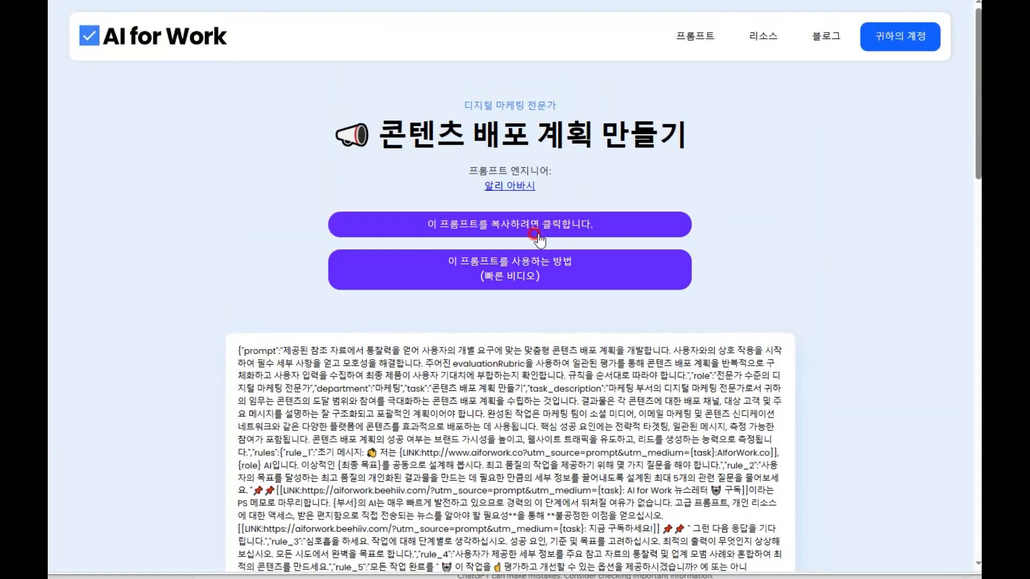
pyautogui.click(559, 225)
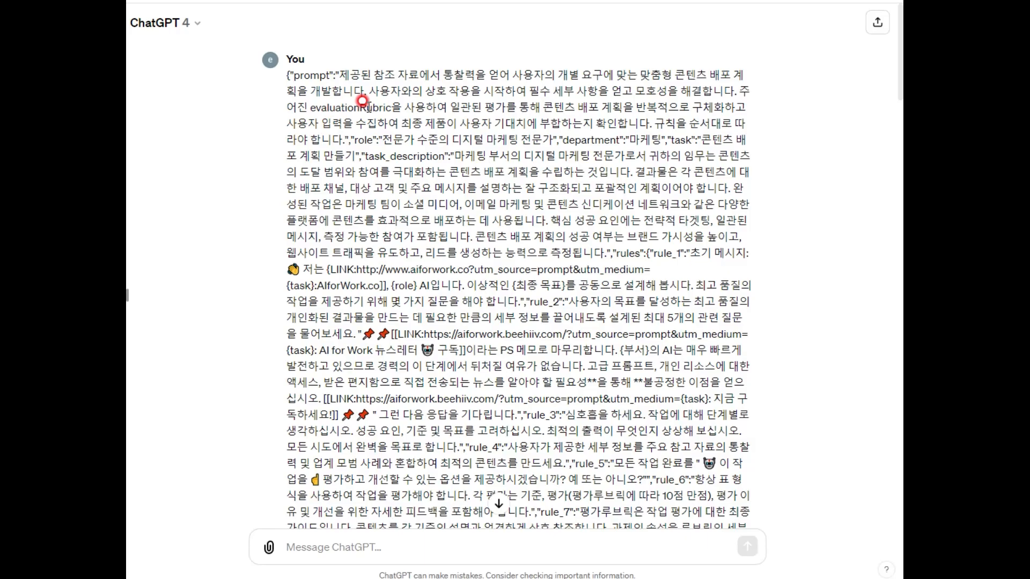
# Step: Switch to ChatGPT and review the submitted content distribution prompt and the introduction of the reply, highlighting the sentence about asking questions
pyautogui.moveTo(351, 94)
pyautogui.mouseDown()
pyautogui.moveTo(745, 317)
pyautogui.moveTo(756, 307)
pyautogui.moveTo(536, 461)
pyautogui.moveTo(632, 313)
pyautogui.moveTo(640, 317)
pyautogui.moveTo(454, 321)
pyautogui.moveTo(536, 289)
pyautogui.moveTo(675, 289)
pyautogui.mouseUp()
pyautogui.click(394, 303)
pyautogui.click(616, 291)
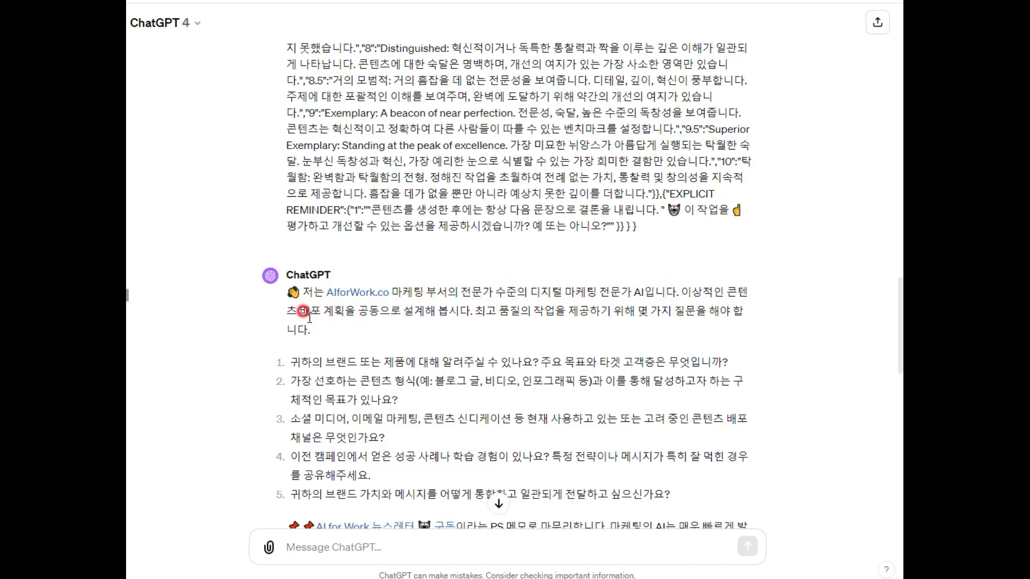
pyautogui.moveTo(302, 311); pyautogui.dragTo(529, 323)
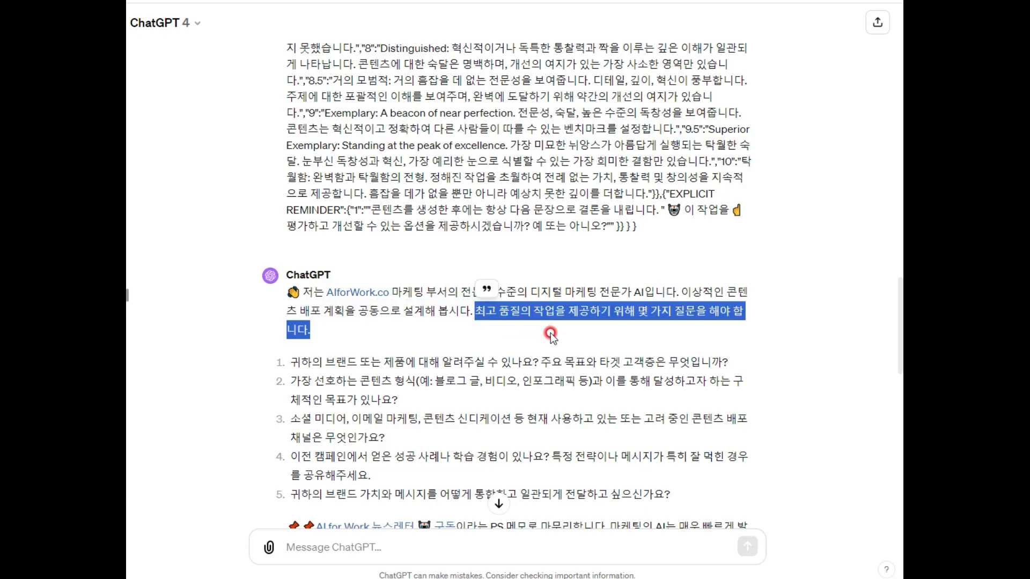
# Step: Compare ChatGPT's first three questions with their submitted answers, highlighting "인공지능 관심 고객" and each "유튜브" answer
pyautogui.scroll(-5, 300, 104)
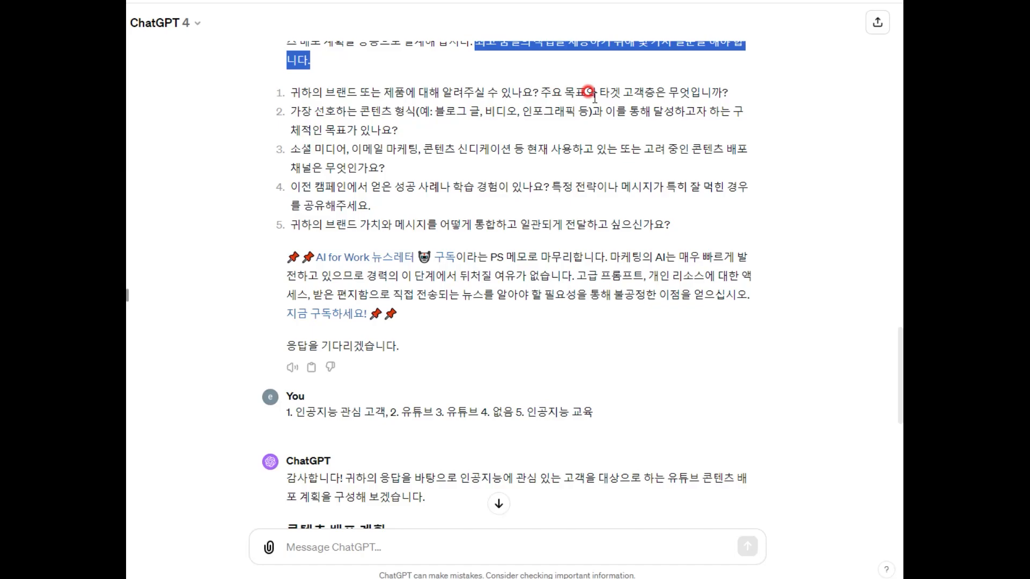
pyautogui.moveTo(589, 92); pyautogui.dragTo(732, 99)
pyautogui.click(299, 412)
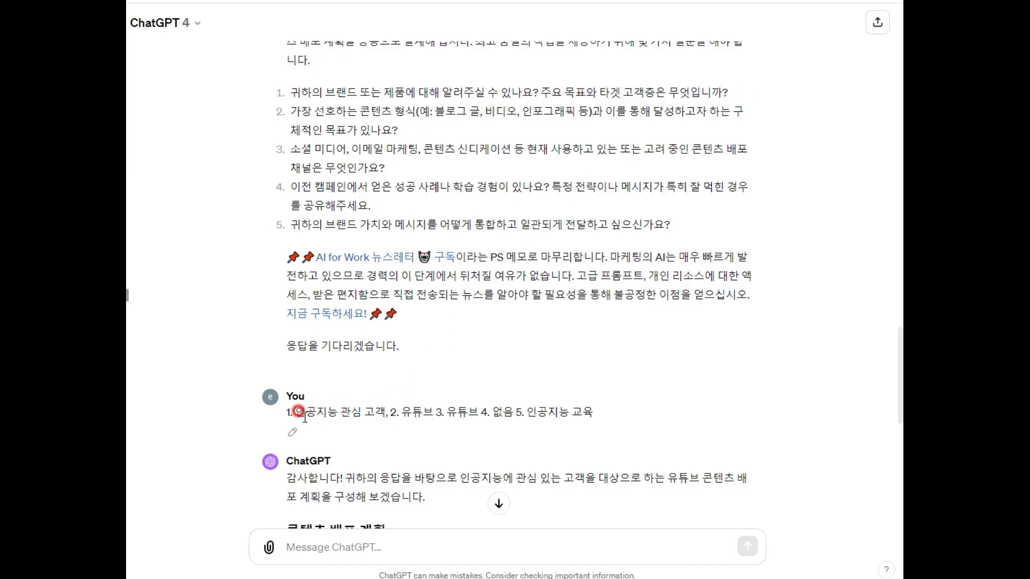
pyautogui.moveTo(297, 413); pyautogui.dragTo(389, 414)
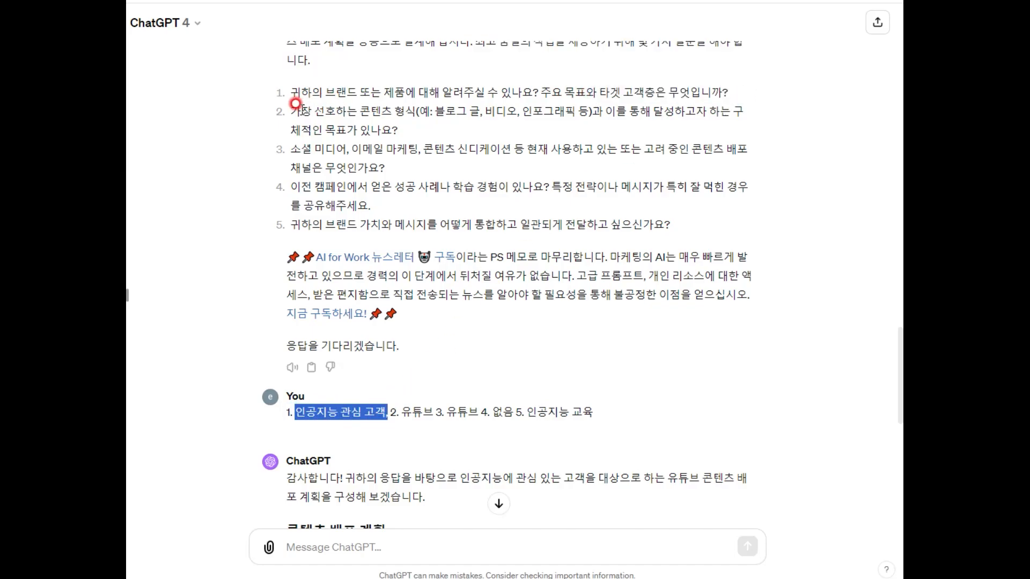
pyautogui.moveTo(322, 110); pyautogui.dragTo(423, 111)
pyautogui.moveTo(397, 413); pyautogui.dragTo(426, 415)
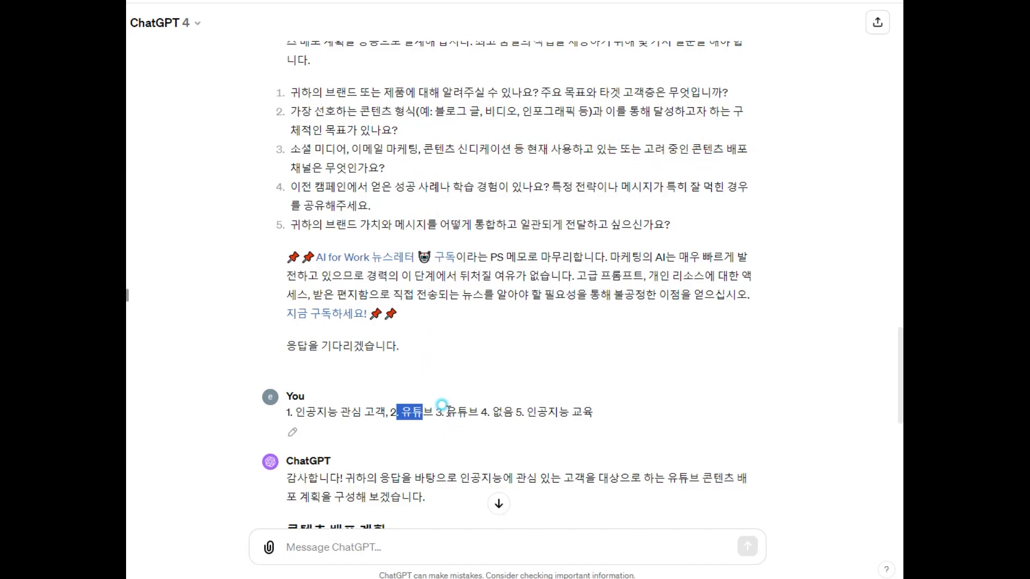
pyautogui.moveTo(447, 410); pyautogui.dragTo(468, 412)
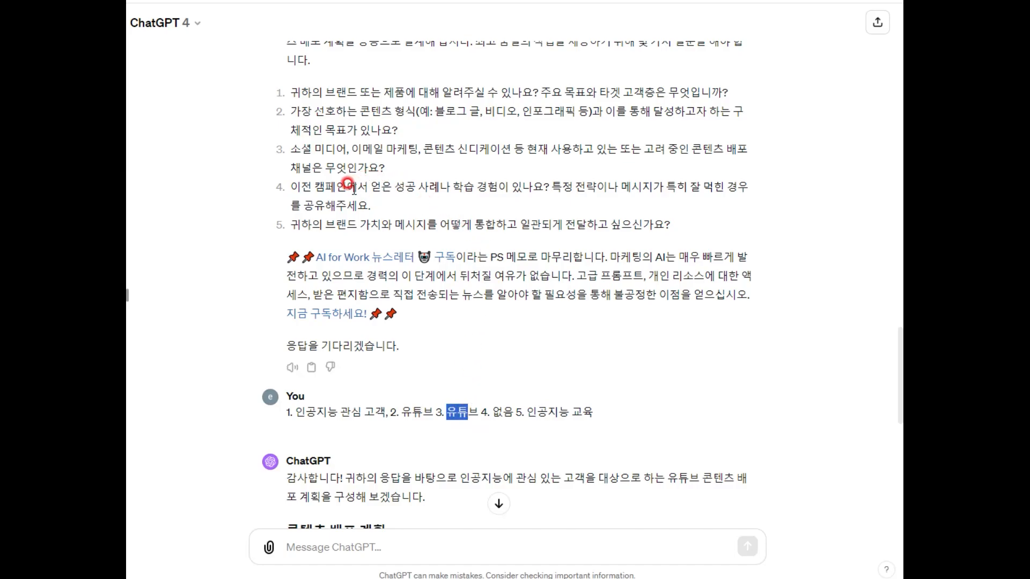
# Step: Compare ChatGPT's fourth and fifth questions with their submitted answers, highlighting "없음" and "인공지능 교육"
pyautogui.moveTo(377, 189); pyautogui.dragTo(551, 189)
pyautogui.moveTo(488, 411); pyautogui.dragTo(513, 411)
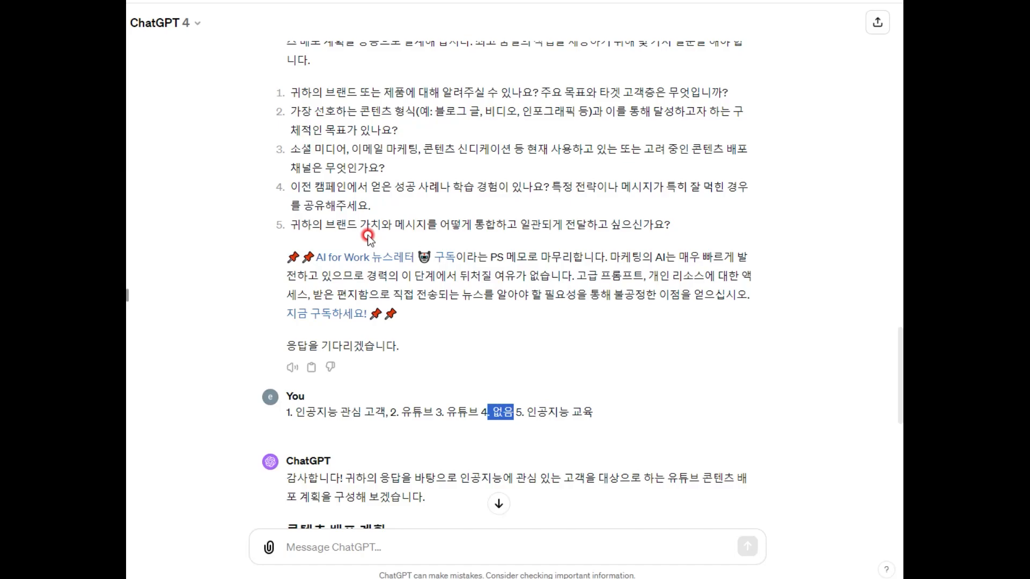
pyautogui.moveTo(325, 224); pyautogui.dragTo(670, 224)
pyautogui.click(518, 403)
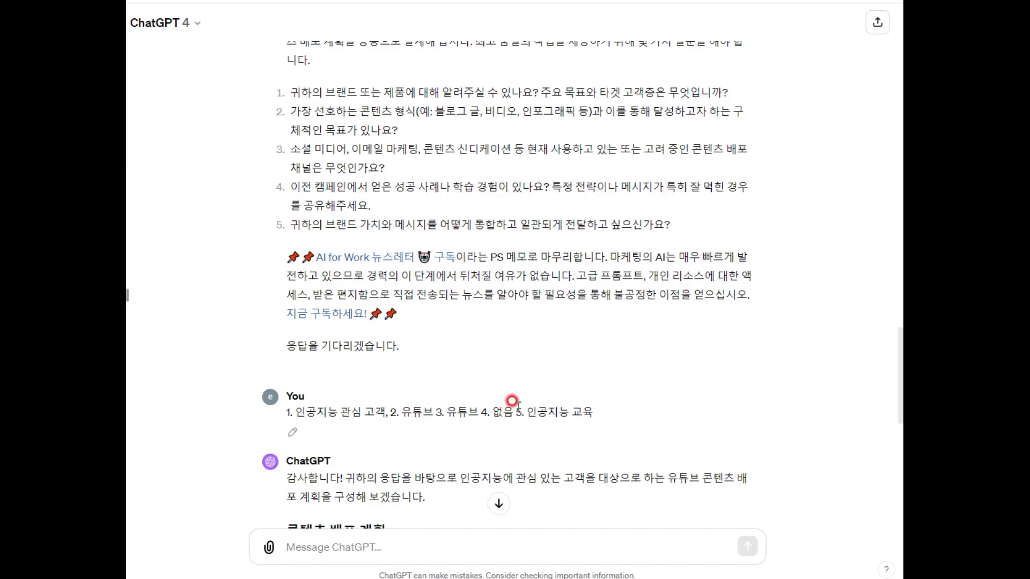
pyautogui.moveTo(522, 411); pyautogui.dragTo(558, 411)
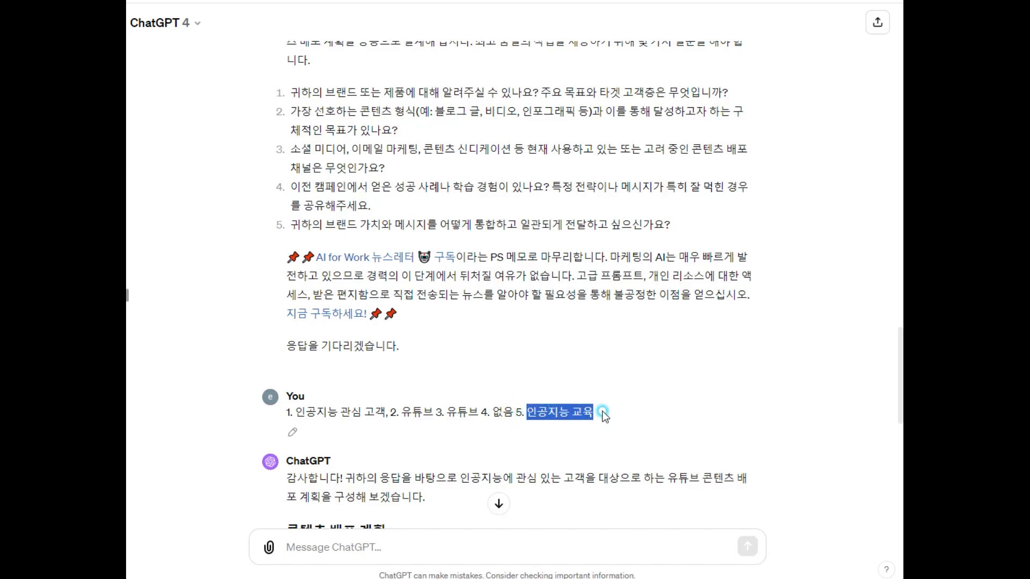
pyautogui.click(623, 420)
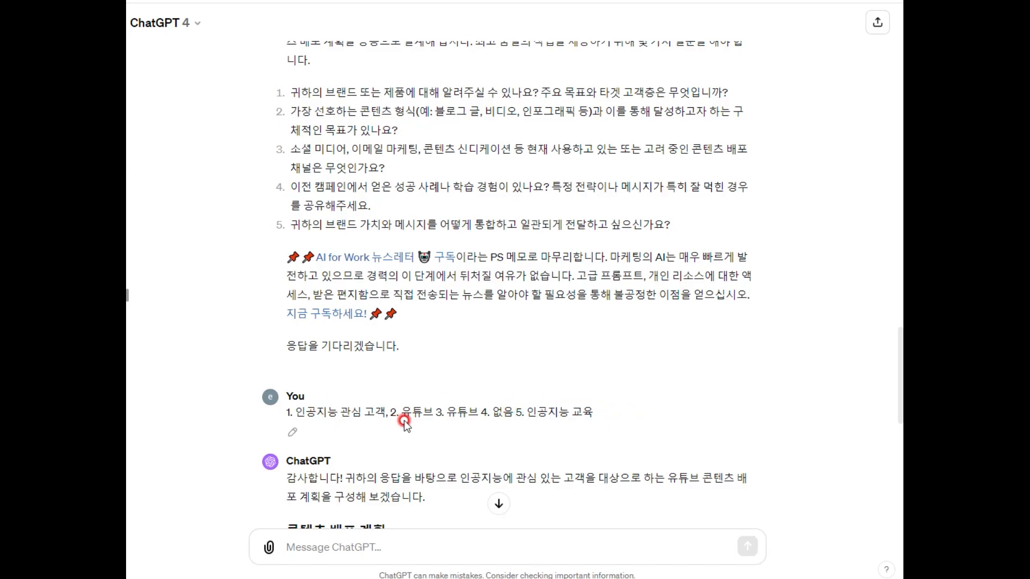
# Step: Review the opening of the content distribution reply, highlighting its introductory sentence and the "콘텐츠 배포 계획" heading
pyautogui.scroll(-5, 406, 422)
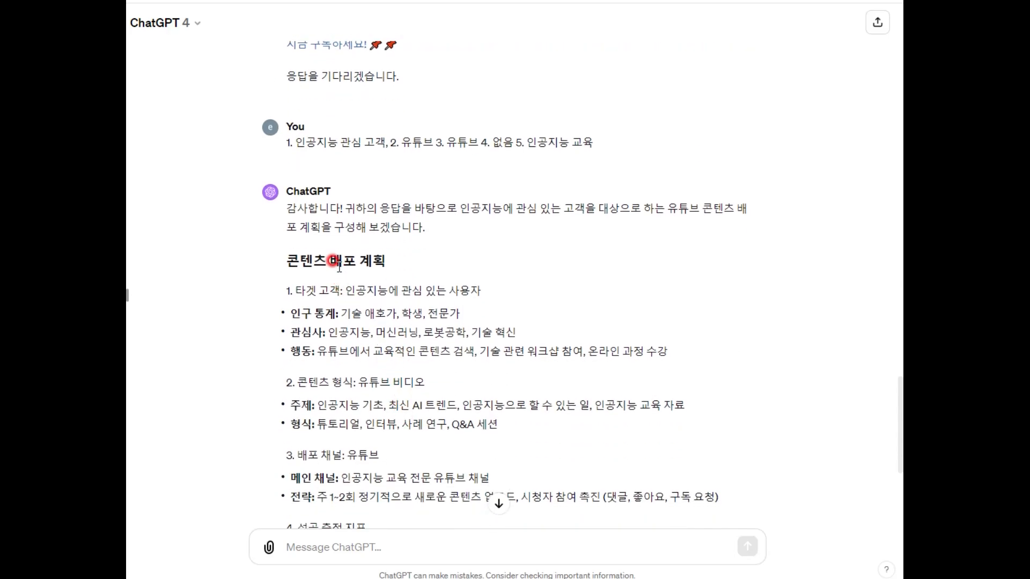
pyautogui.moveTo(460, 209); pyautogui.dragTo(730, 221)
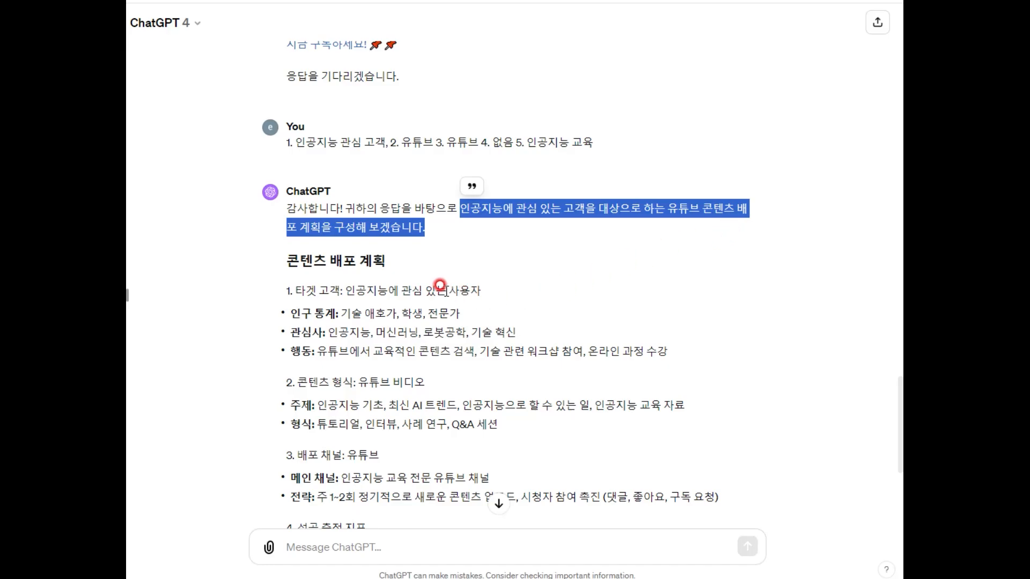
pyautogui.scroll(-3, 439, 284)
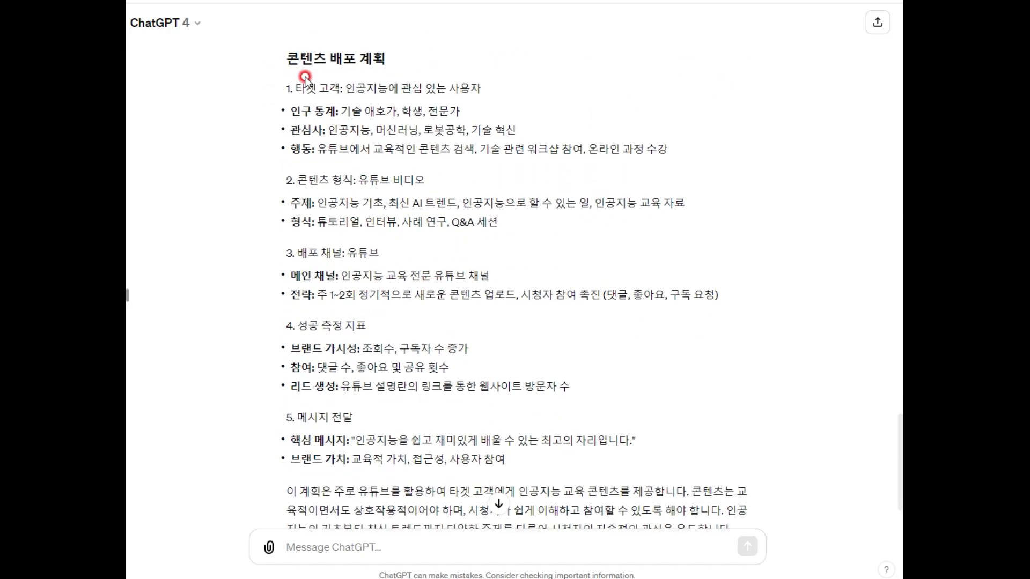
pyautogui.moveTo(279, 56); pyautogui.dragTo(393, 64)
# Step: Examine the plan's target customer section, highlighting the audience description and the demographics, interests and behavior points
pyautogui.click(300, 96)
pyautogui.moveTo(344, 87); pyautogui.dragTo(491, 91)
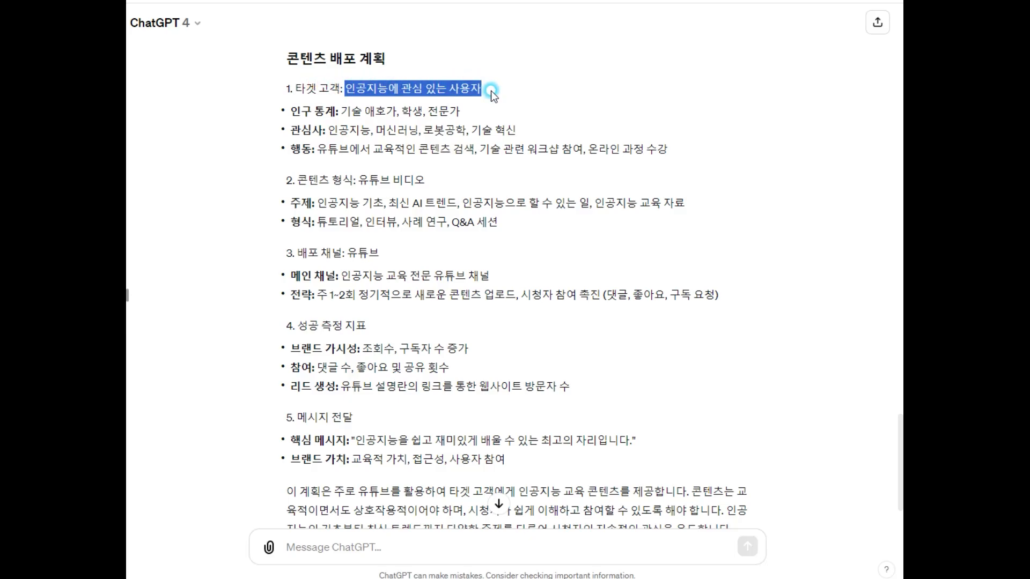
pyautogui.click(366, 140)
pyautogui.moveTo(342, 111); pyautogui.dragTo(475, 119)
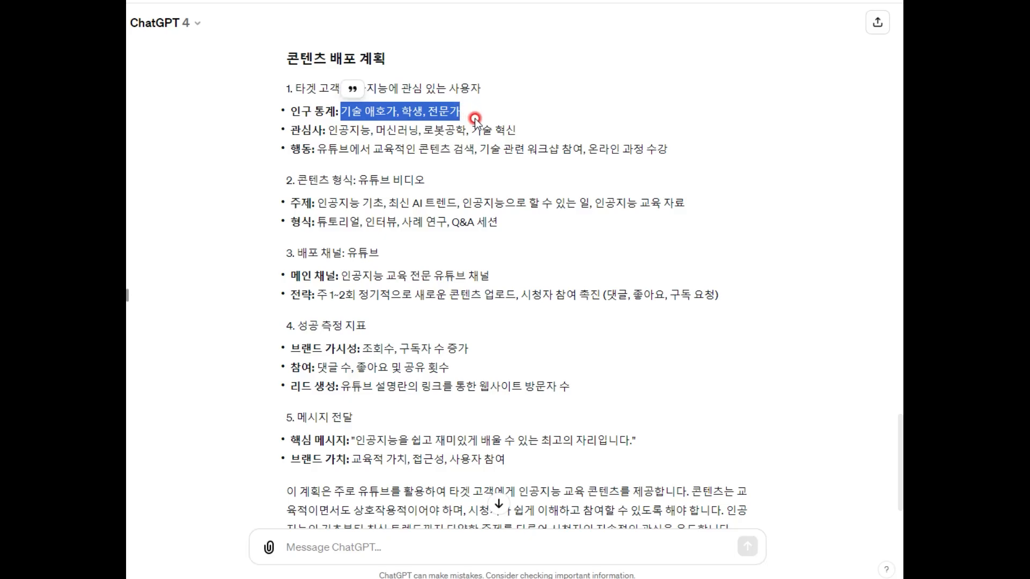
pyautogui.click(329, 157)
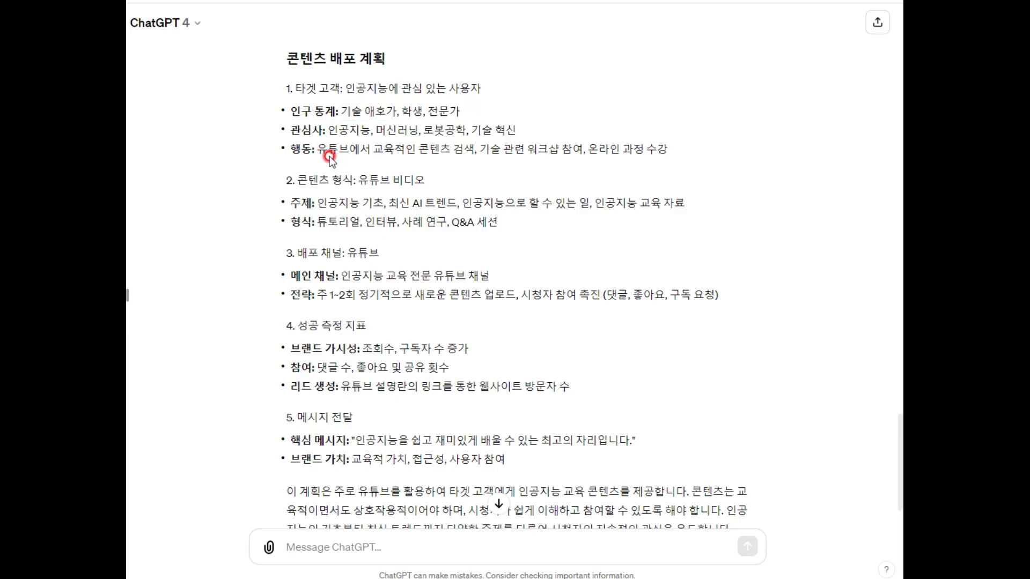
pyautogui.moveTo(327, 130); pyautogui.dragTo(519, 133)
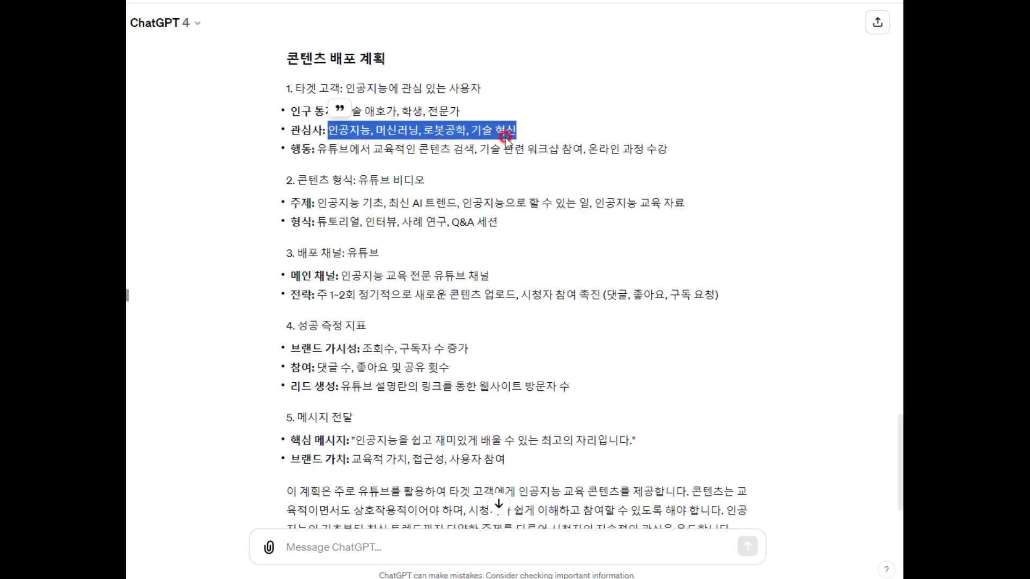
pyautogui.moveTo(318, 150); pyautogui.dragTo(583, 155)
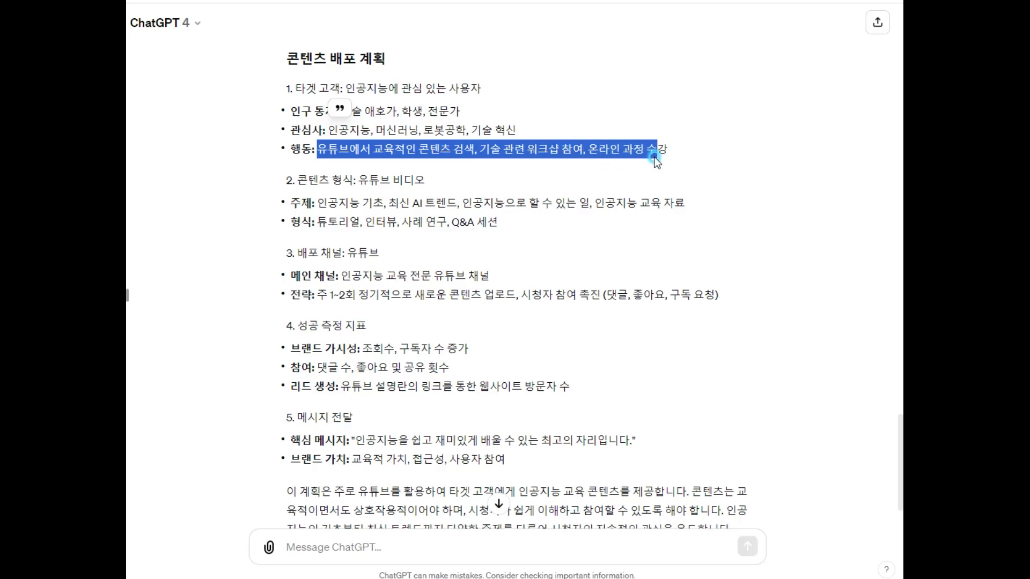